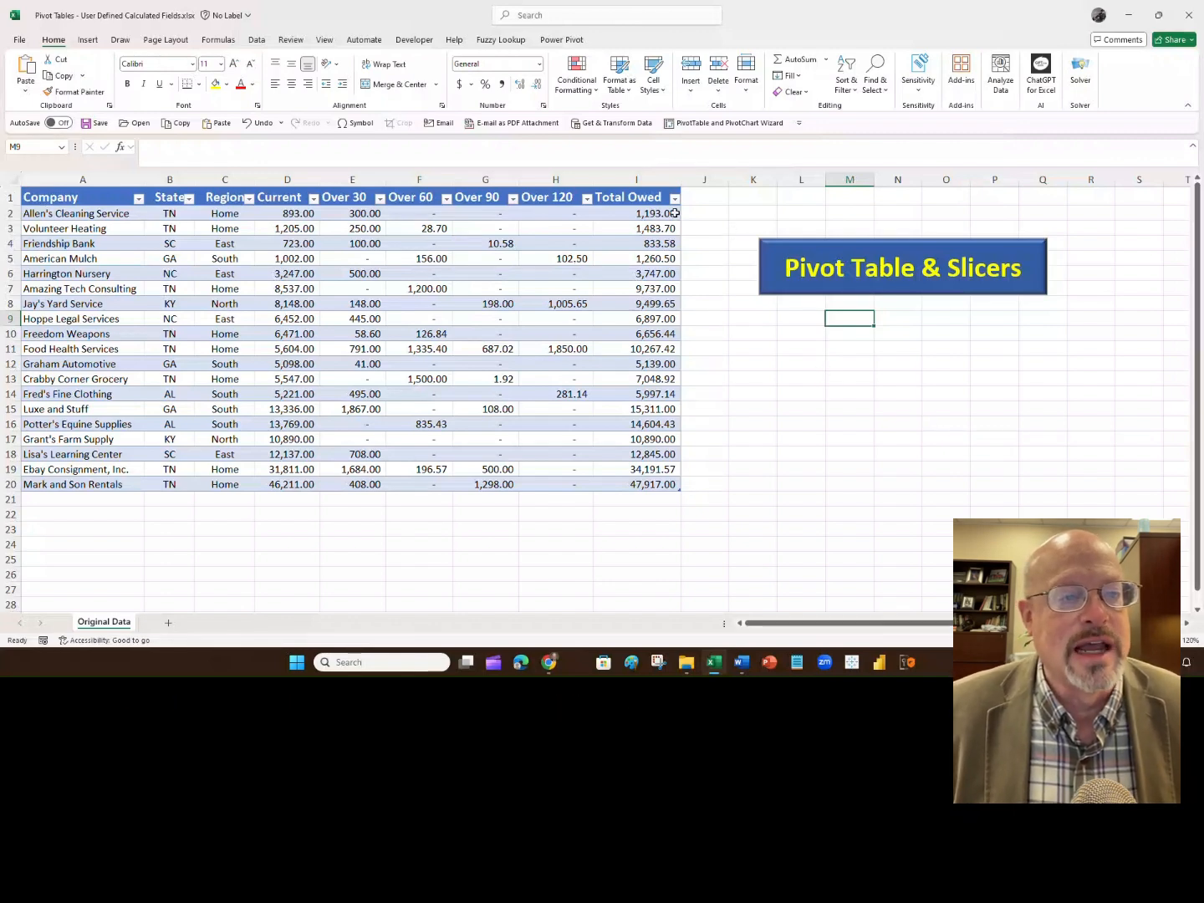
- Check the filter choices available for the State column of the data table
click(189, 199)
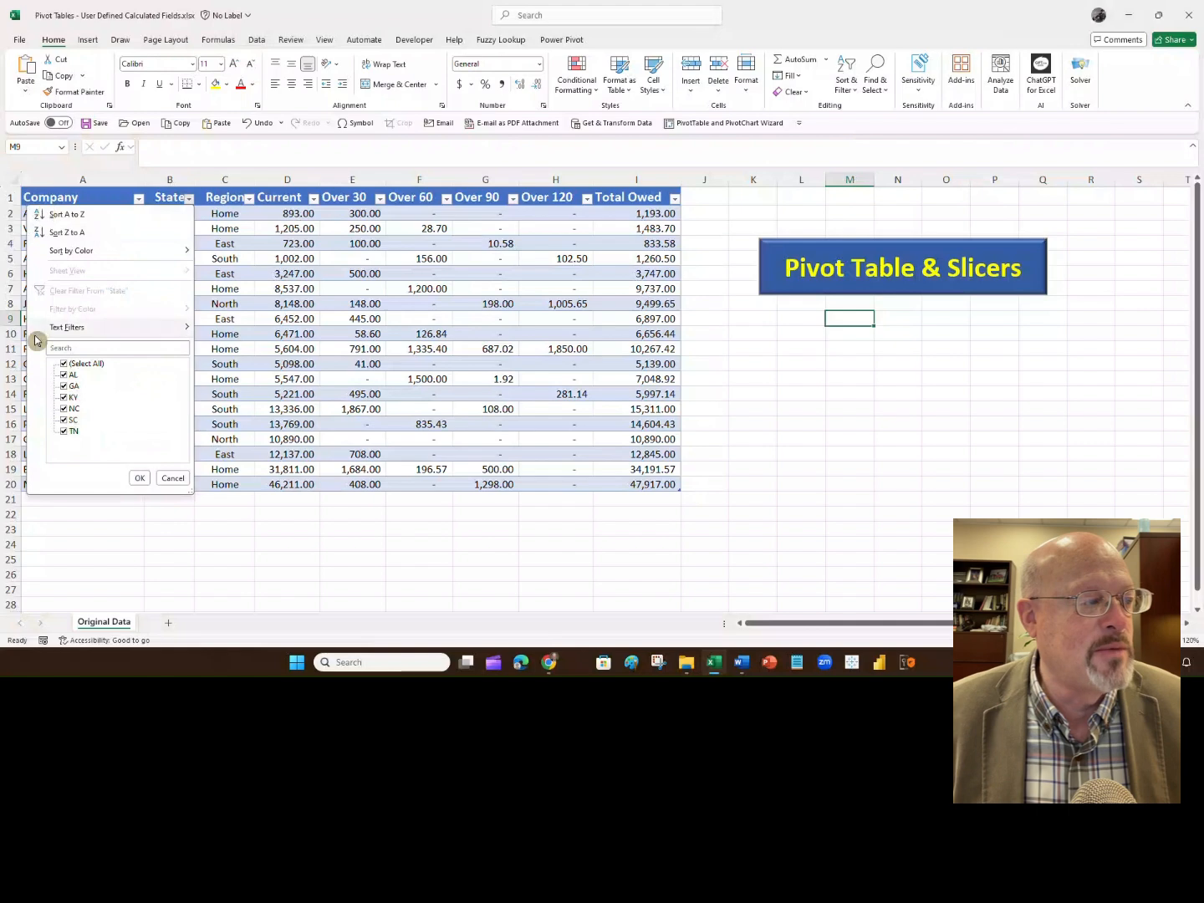
click(173, 479)
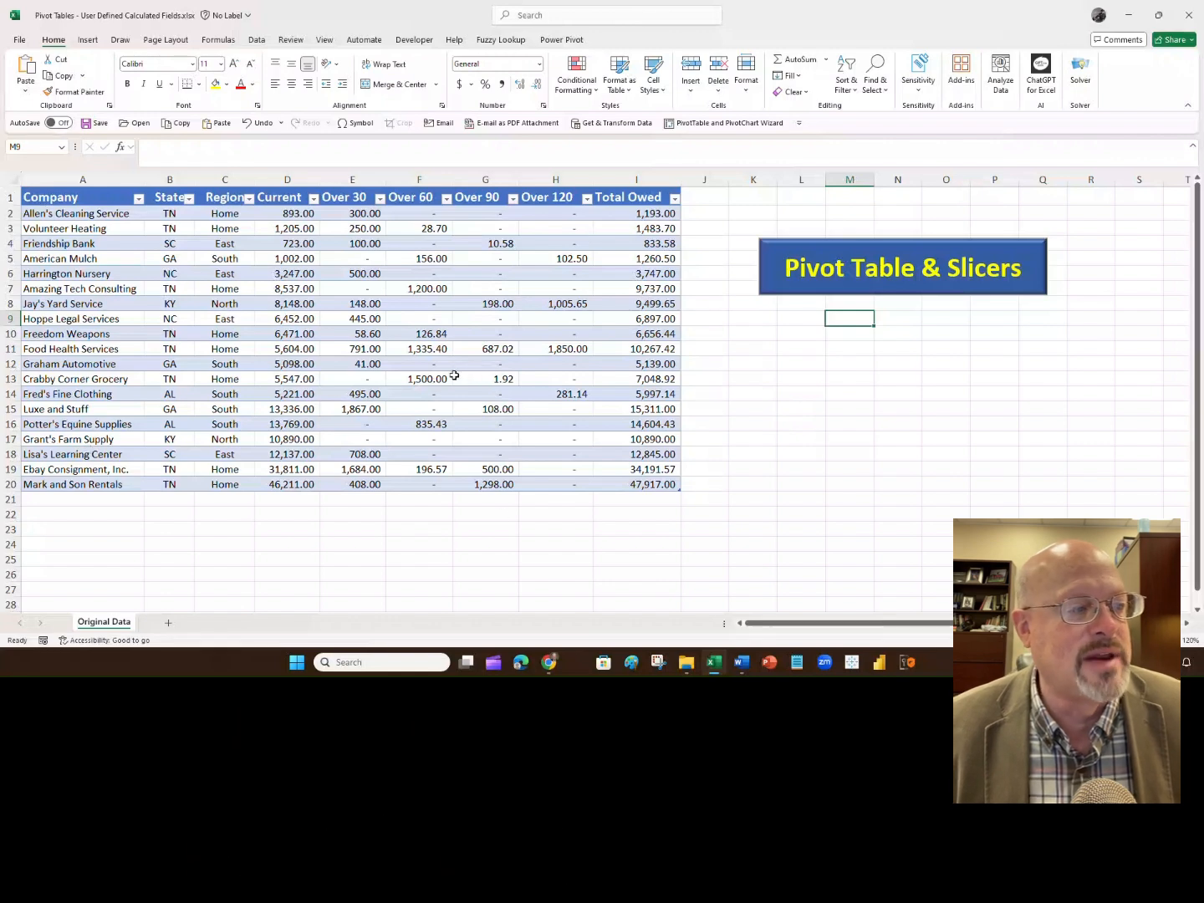
- Insert a PivotTable based on Table1 on a new worksheet
click(358, 275)
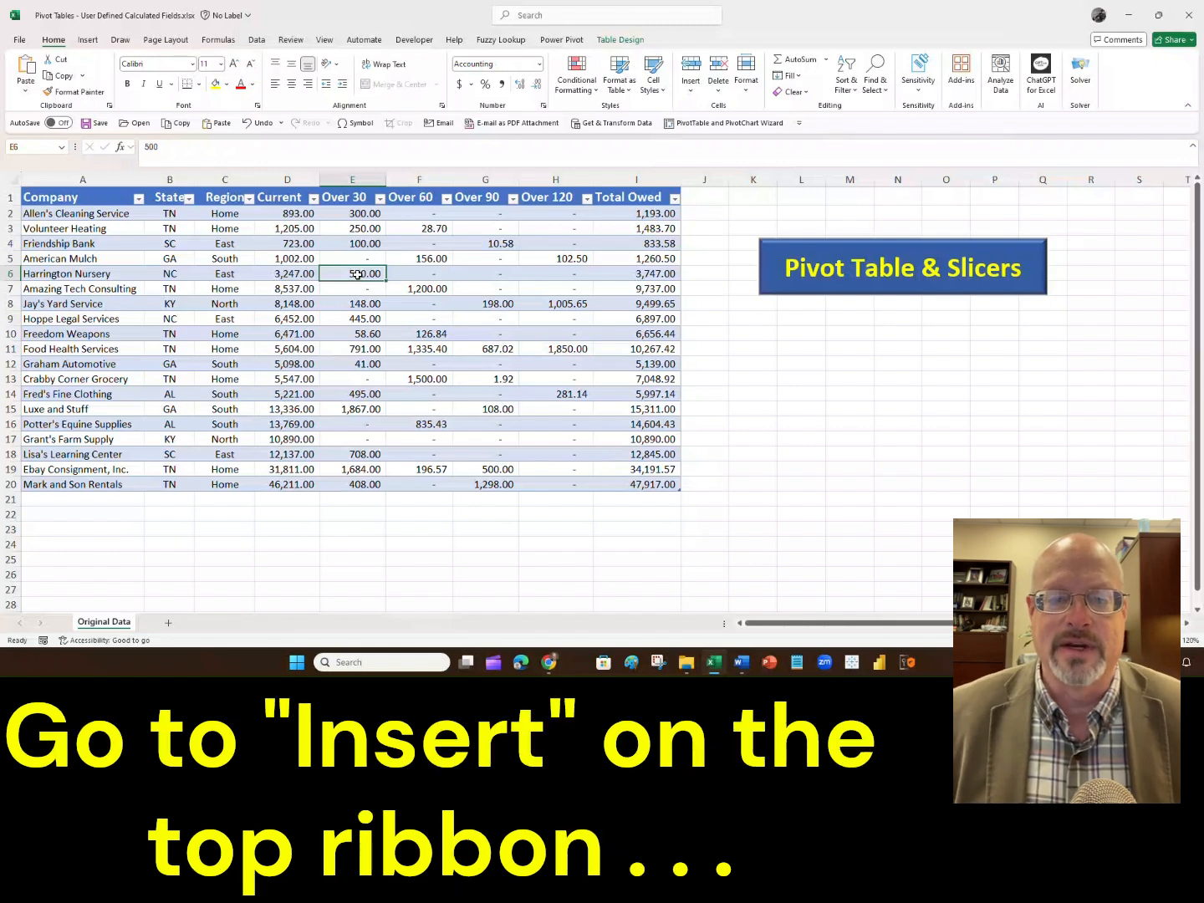
click(88, 41)
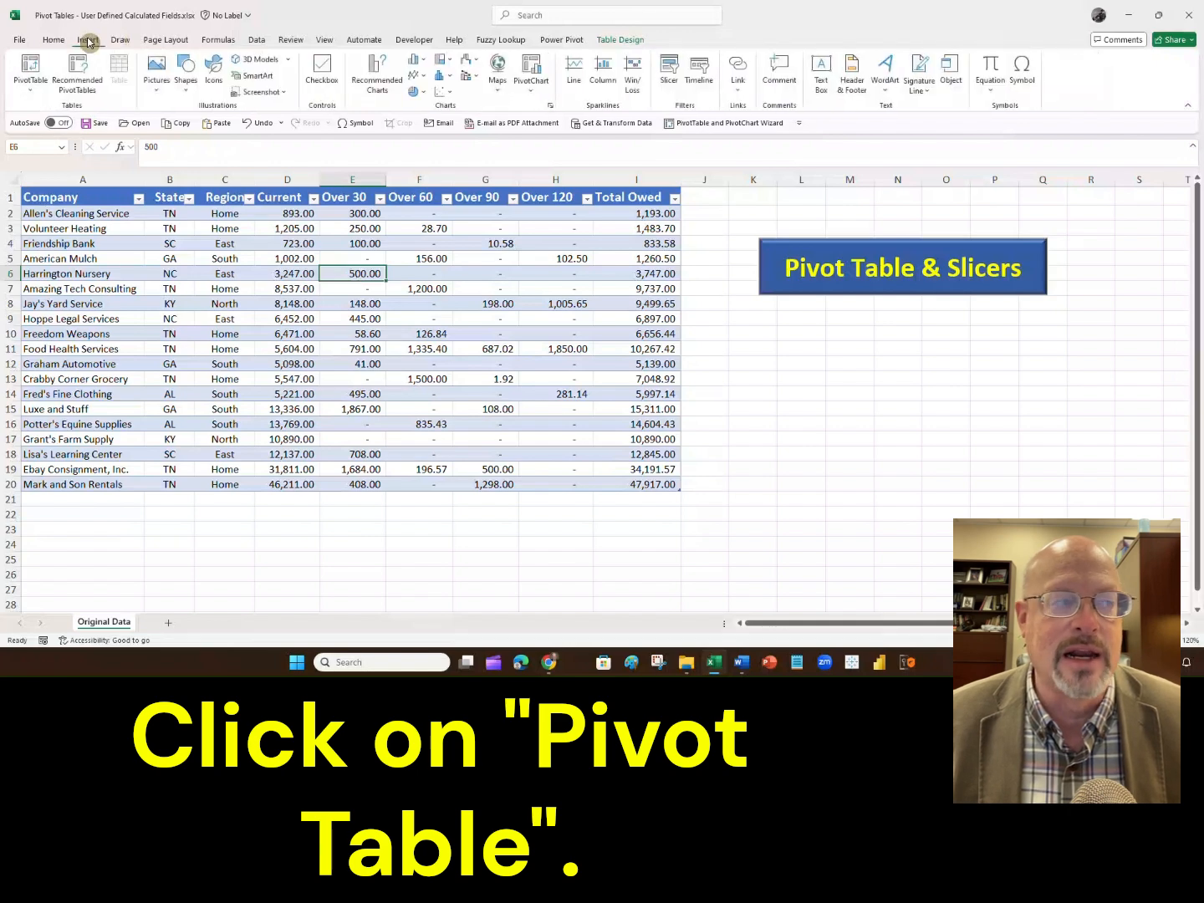
click(30, 71)
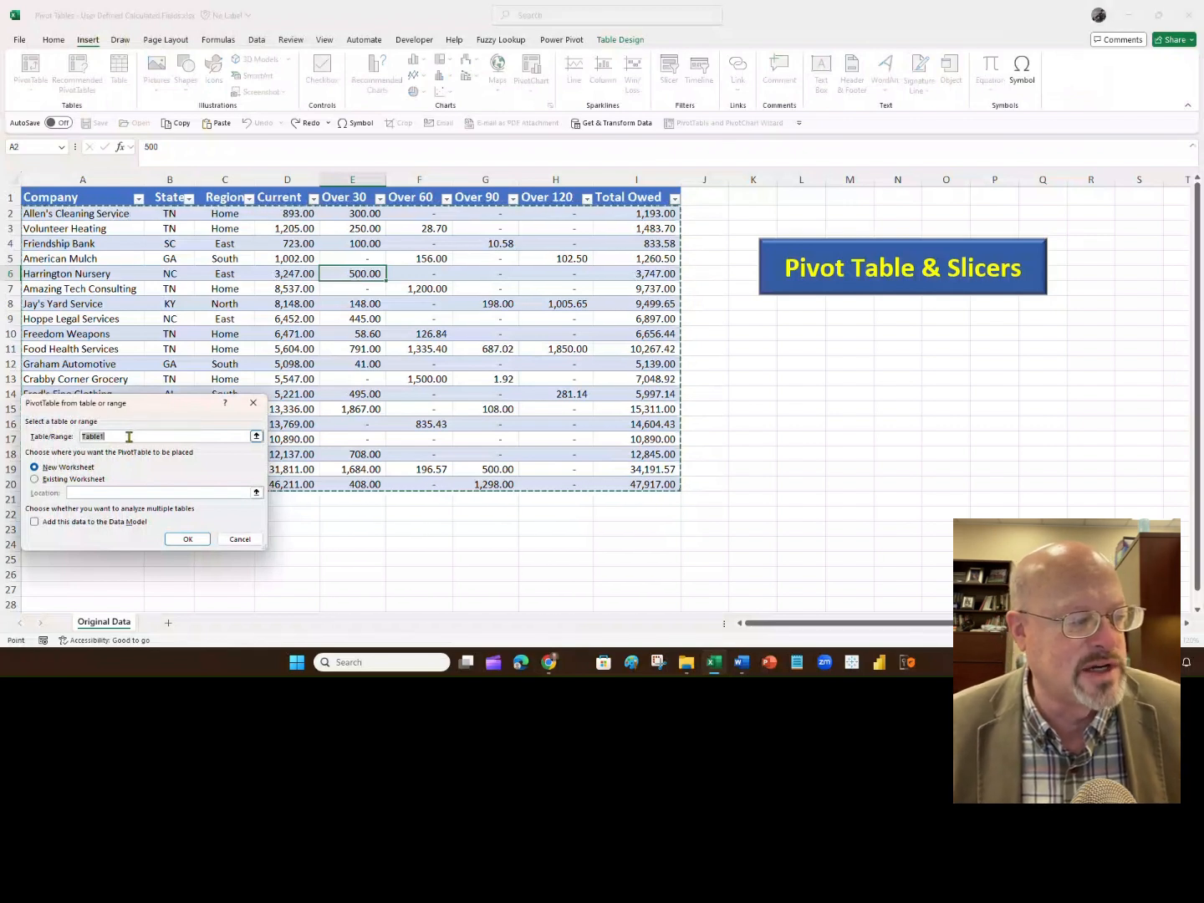
click(180, 538)
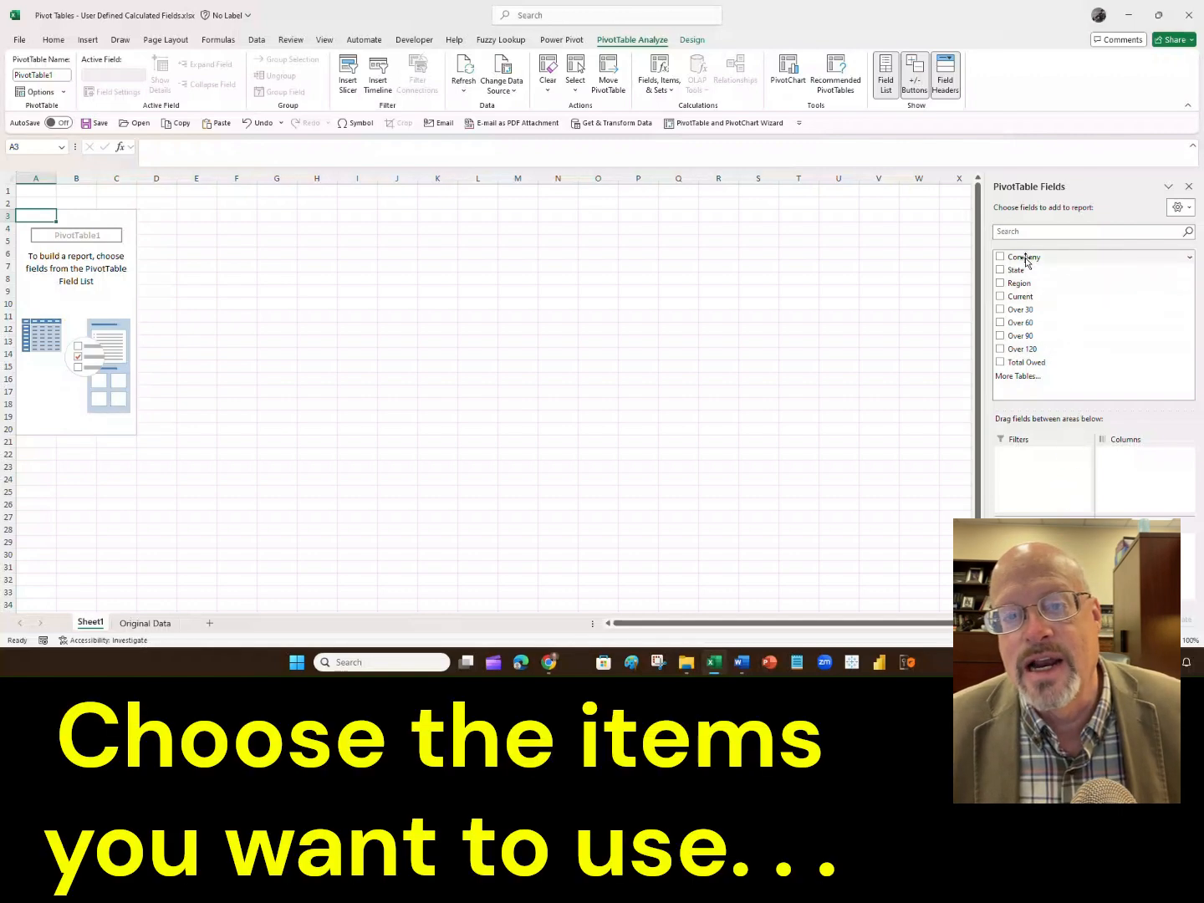
- Add Company as the pivot table's rows and Over 30, Over 60, Over 90 and Over 120 as its summed values
drag(1027, 259, 1047, 560)
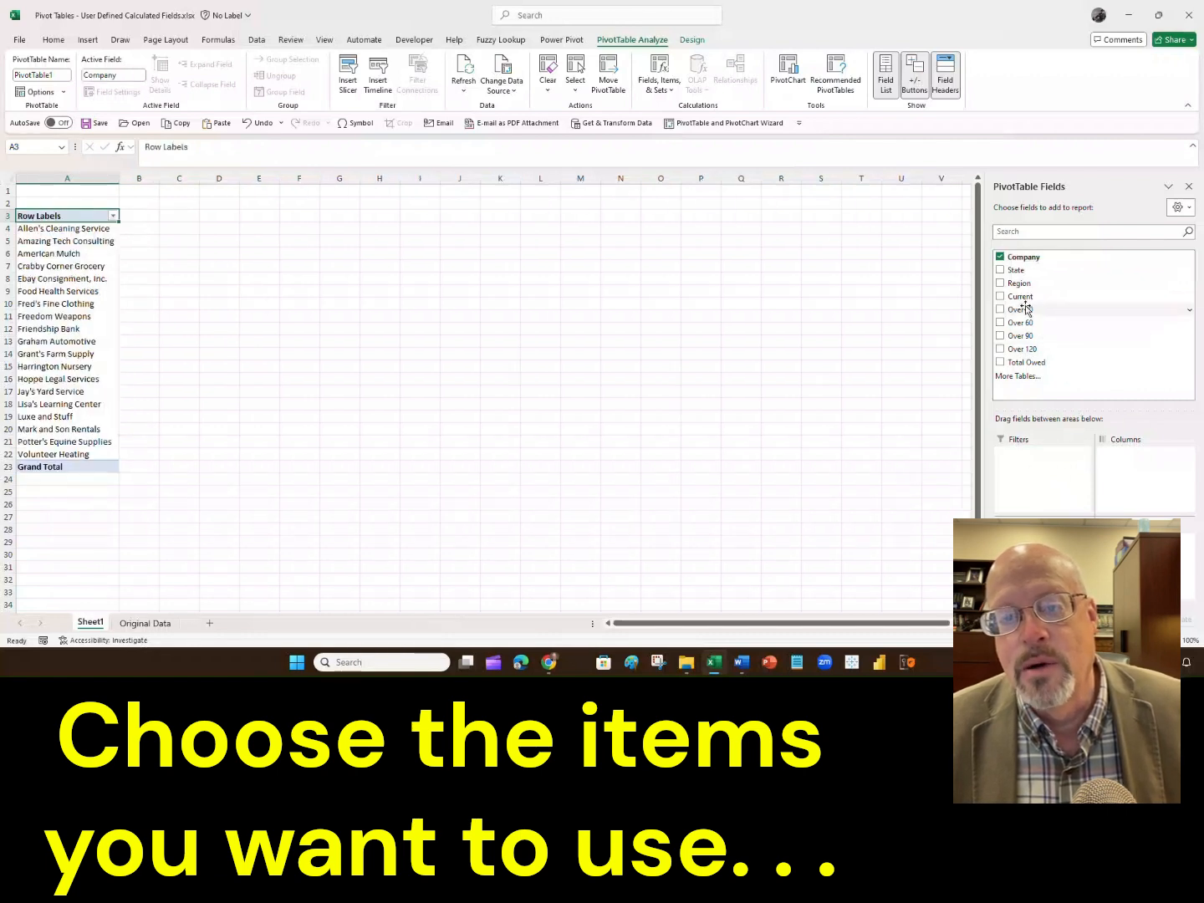
drag(1025, 311, 1137, 560)
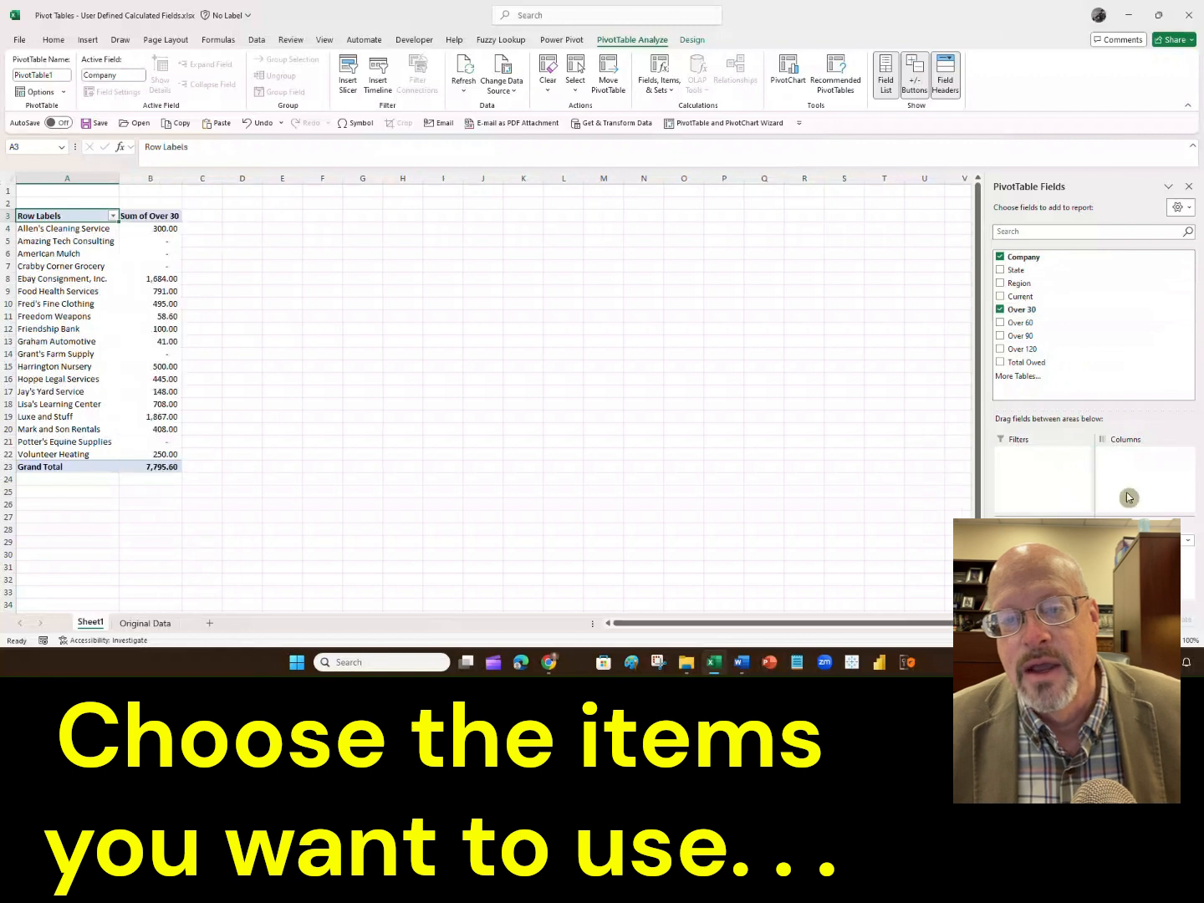
drag(1018, 323, 1137, 561)
drag(1007, 335, 1137, 566)
drag(1021, 350, 1138, 561)
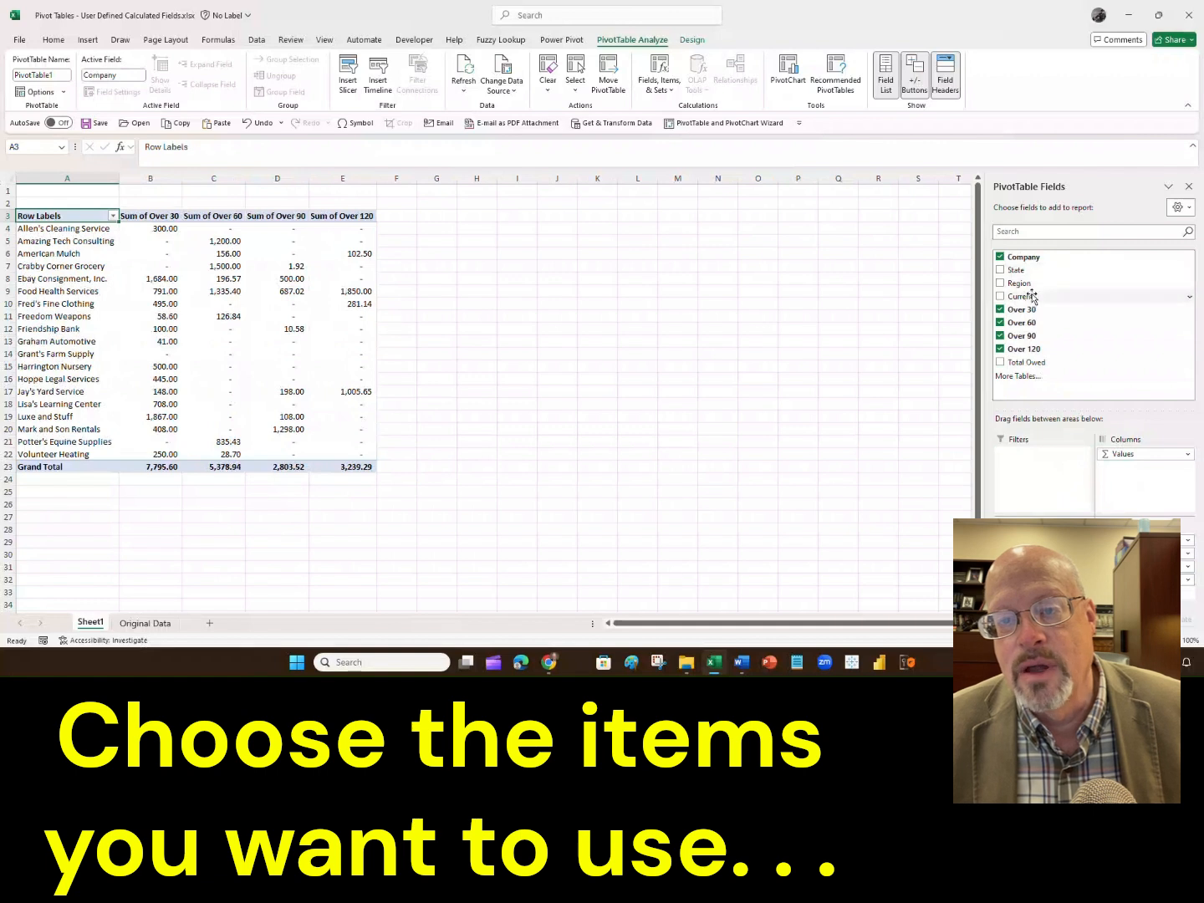
- Add Current as the first value field, ahead of Over 30, and Total Owed as the last one
drag(1025, 301, 1137, 537)
drag(1037, 364, 1148, 598)
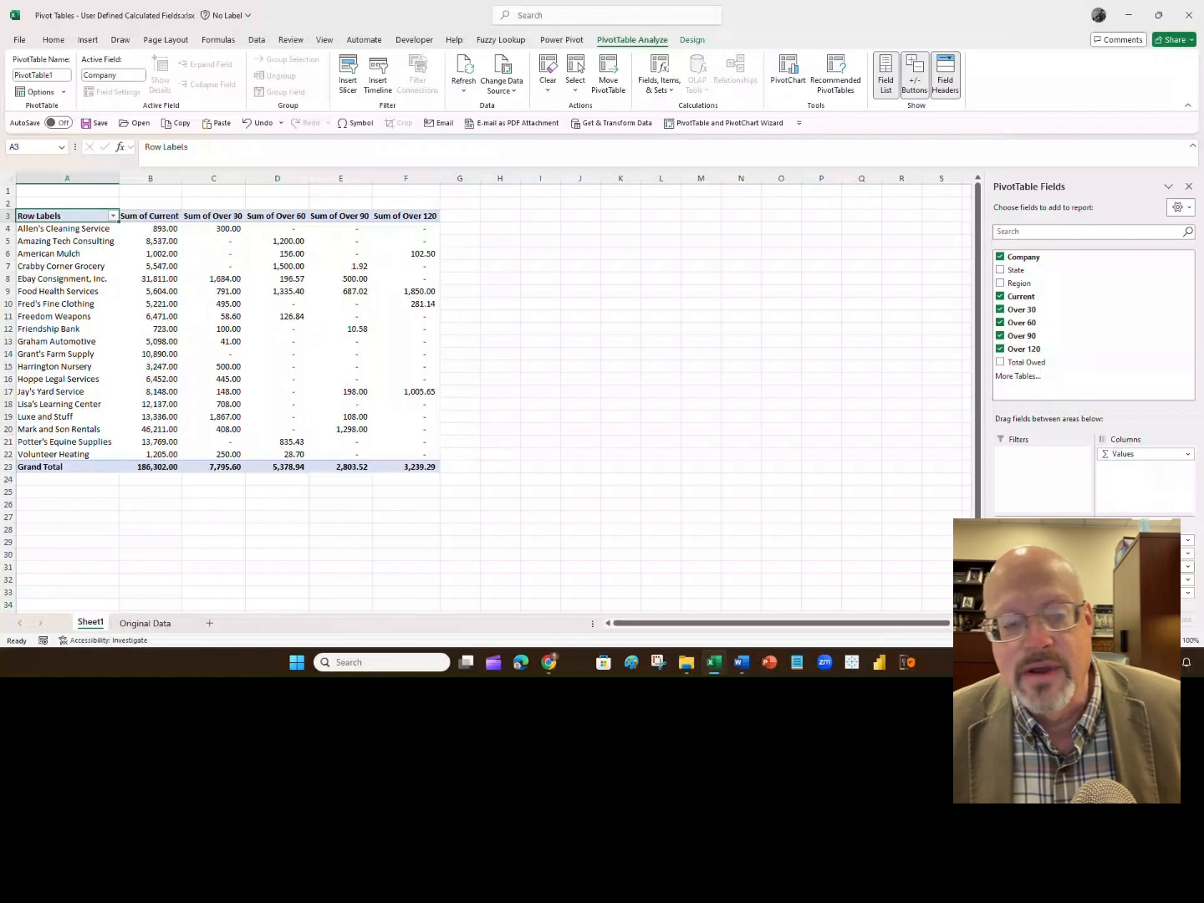
drag(1041, 363, 1185, 601)
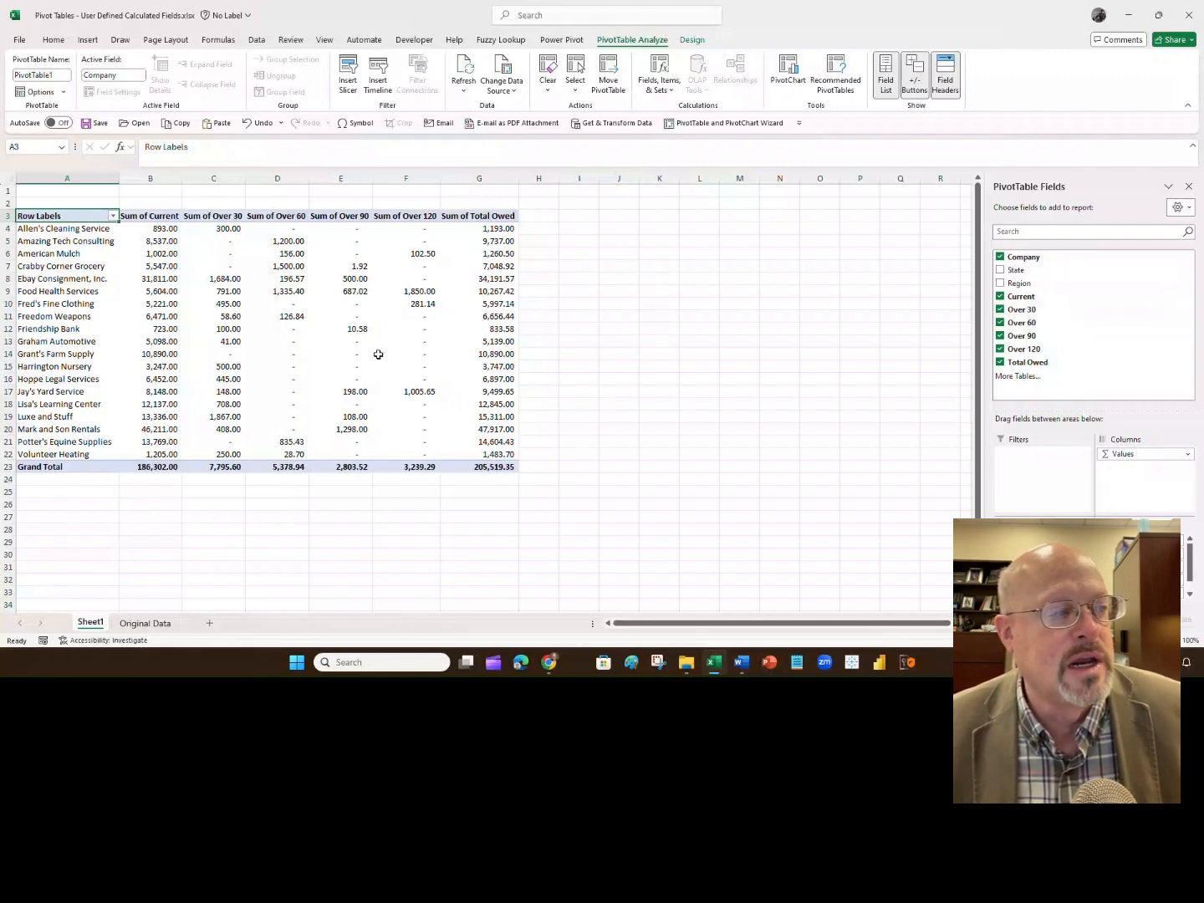
- Insert a slicer for the State field of the pivot table
click(358, 327)
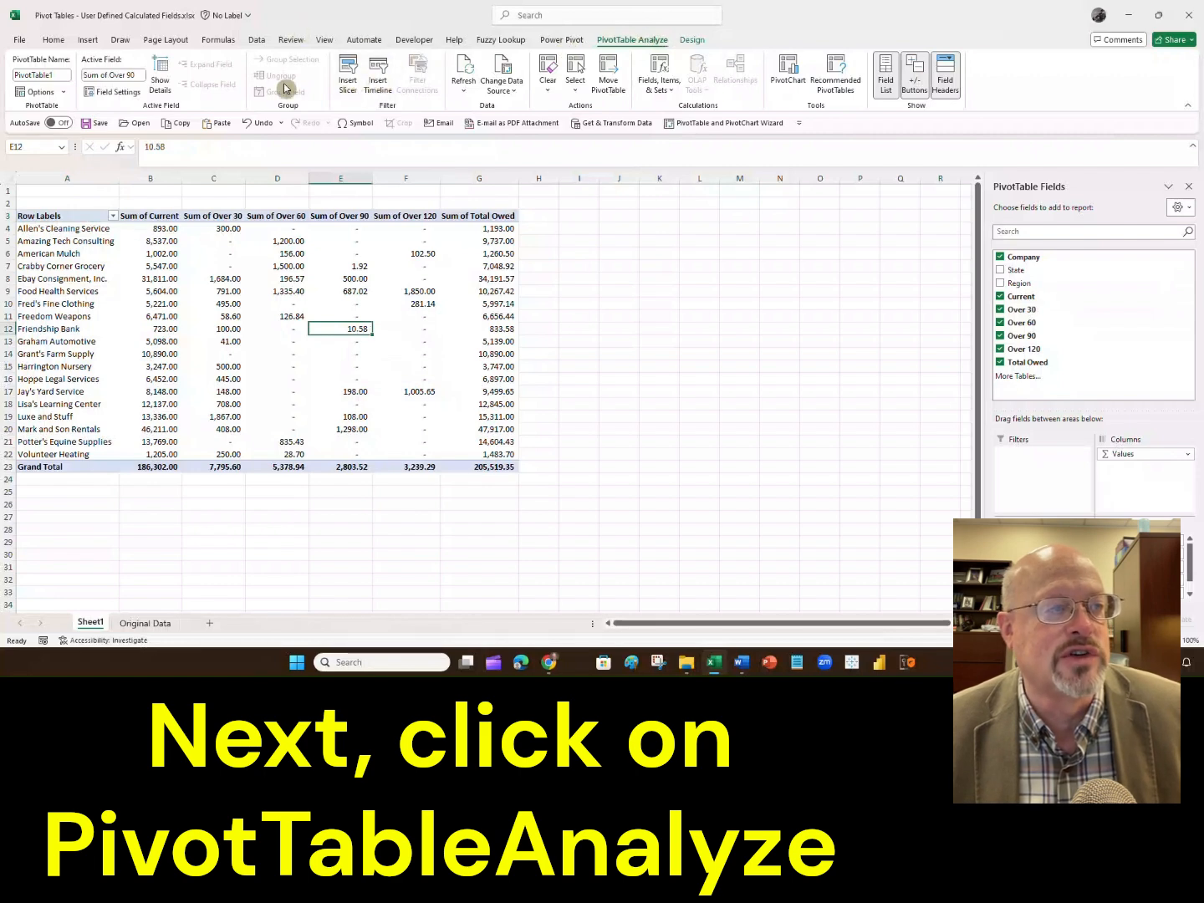
click(349, 86)
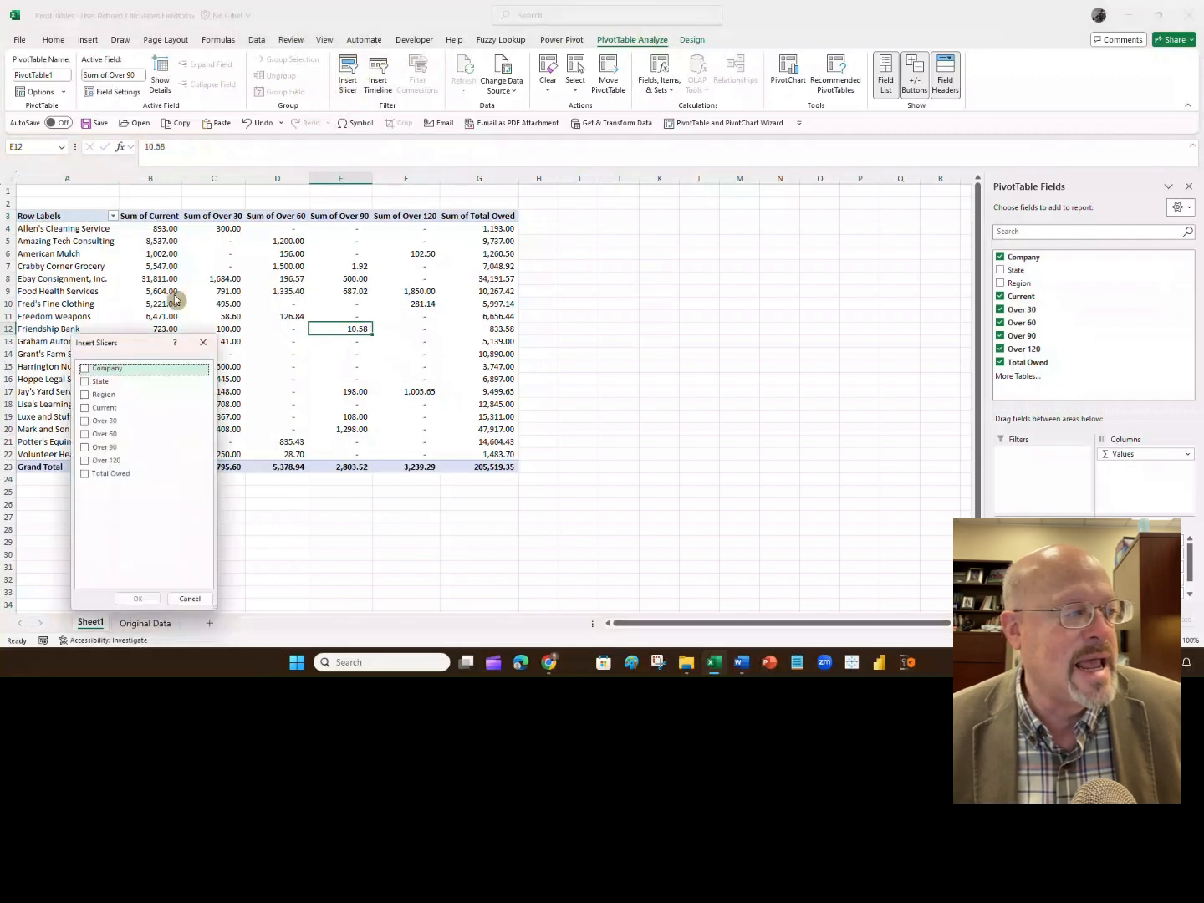
click(85, 383)
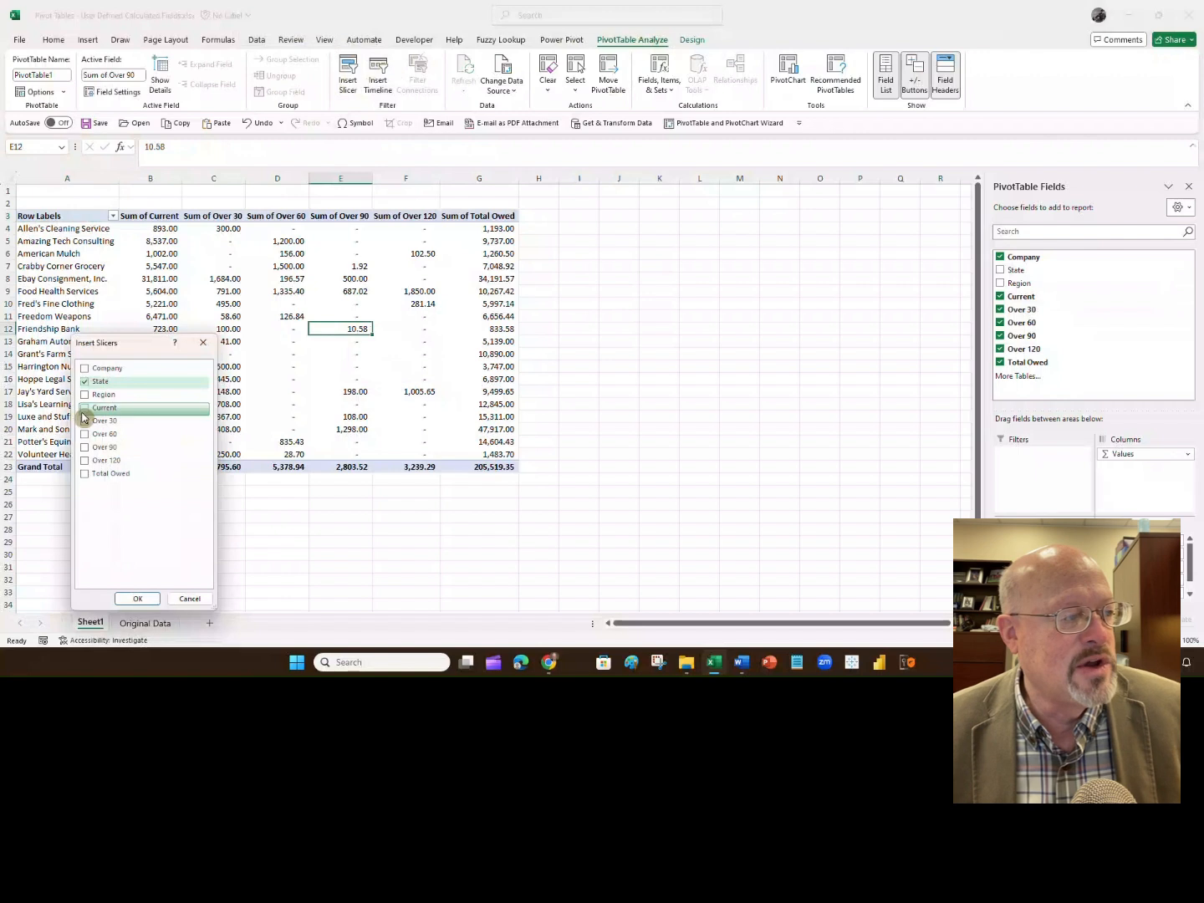
click(134, 598)
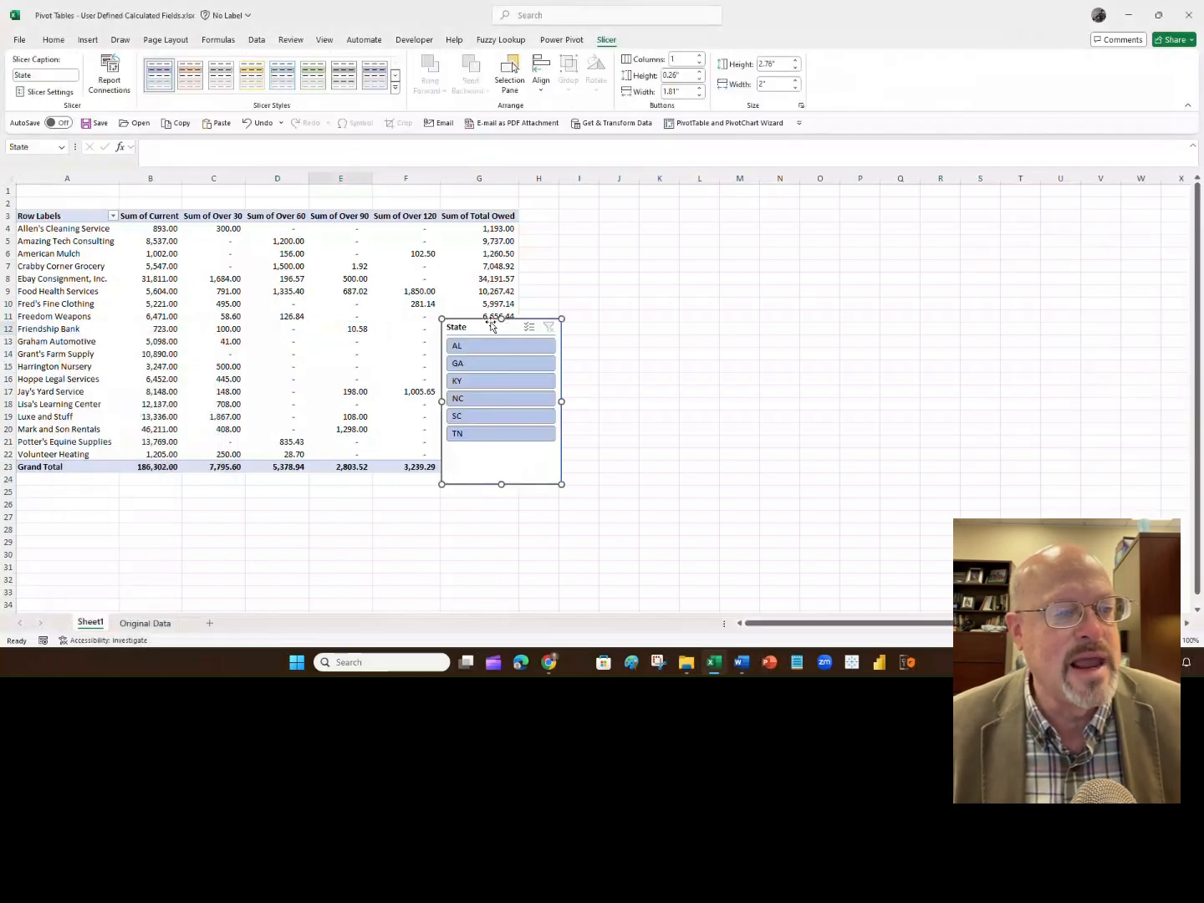
- Place the State slicer beside the pivot table over columns I to K and shorten it to about 2.21" high
drag(481, 320, 599, 219)
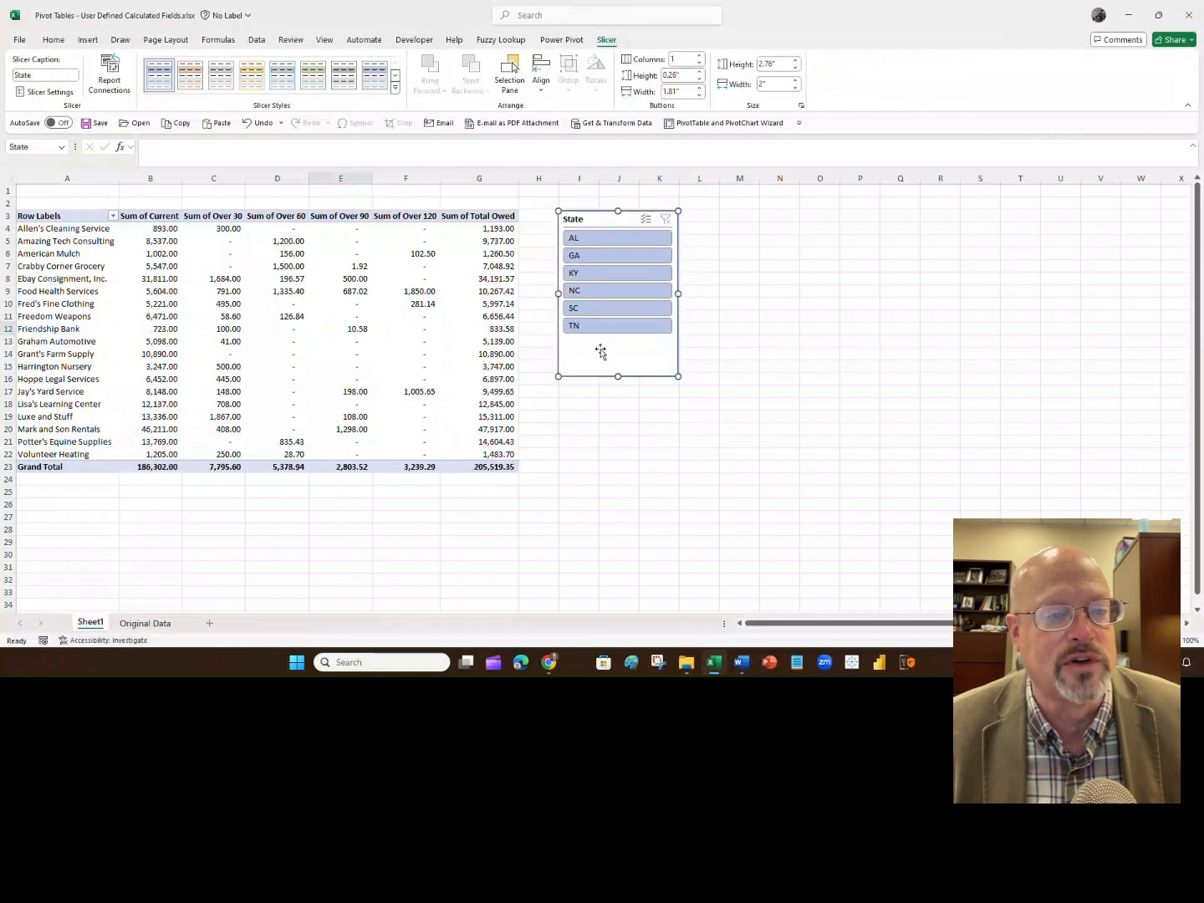
drag(617, 376, 618, 343)
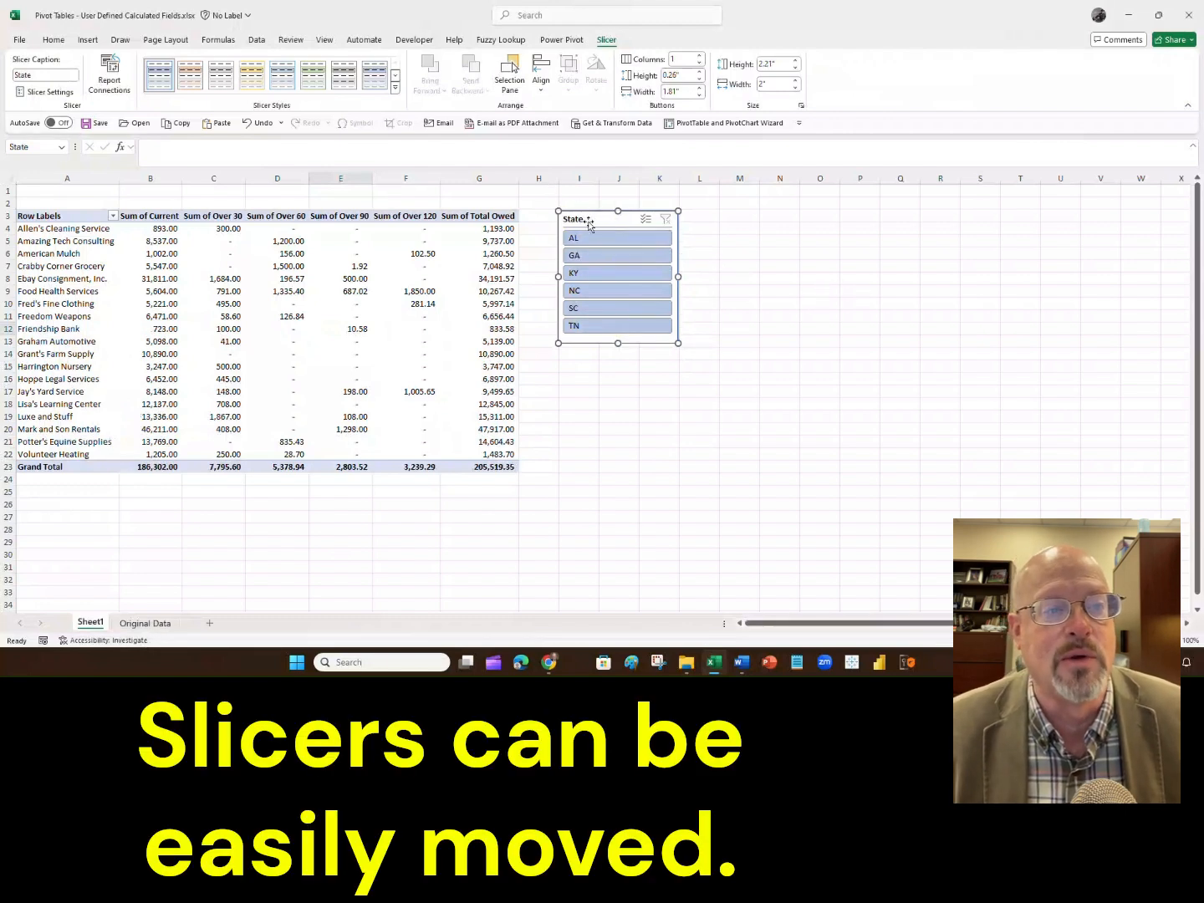
drag(589, 226, 1020, 248)
drag(876, 240, 590, 220)
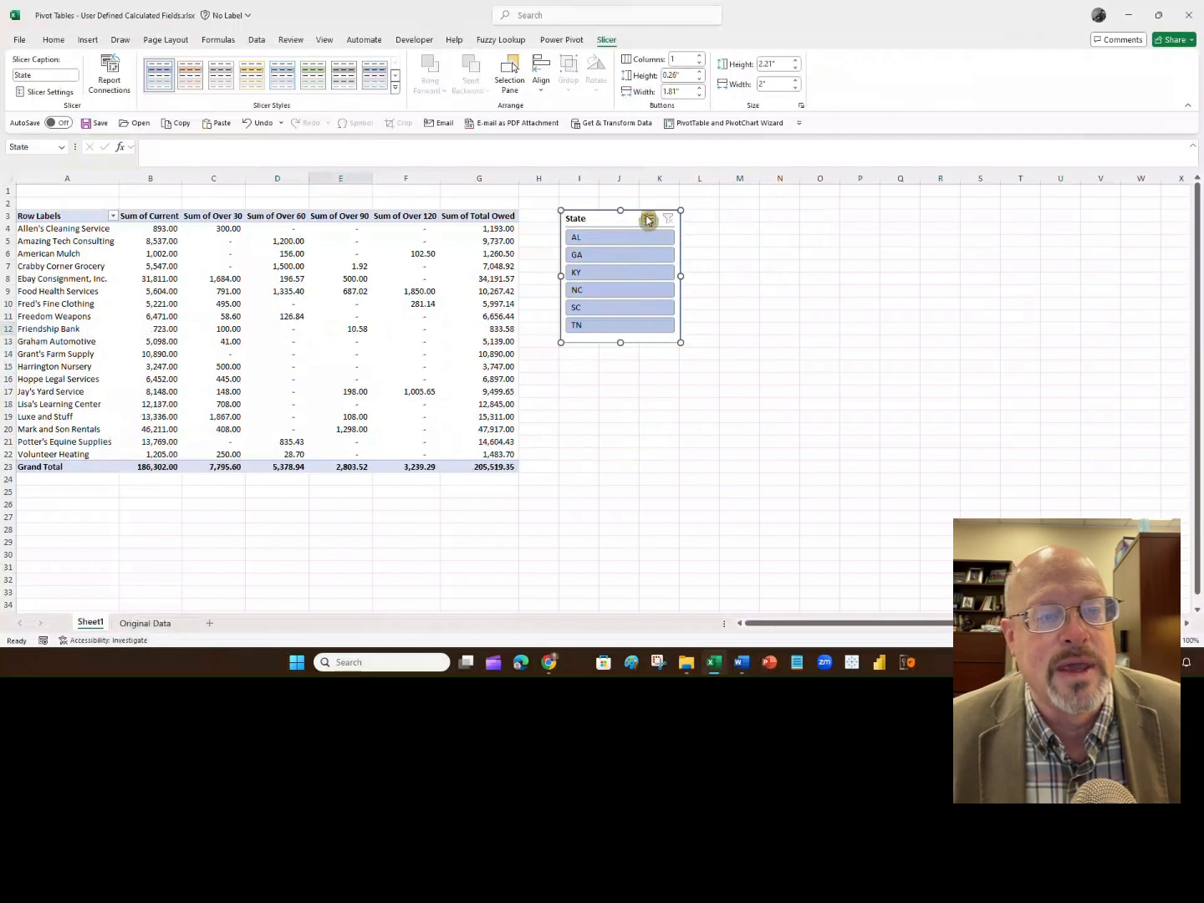
- Filter the pivot table with the State slicer to AL, GA and KY, one state at a time
click(627, 242)
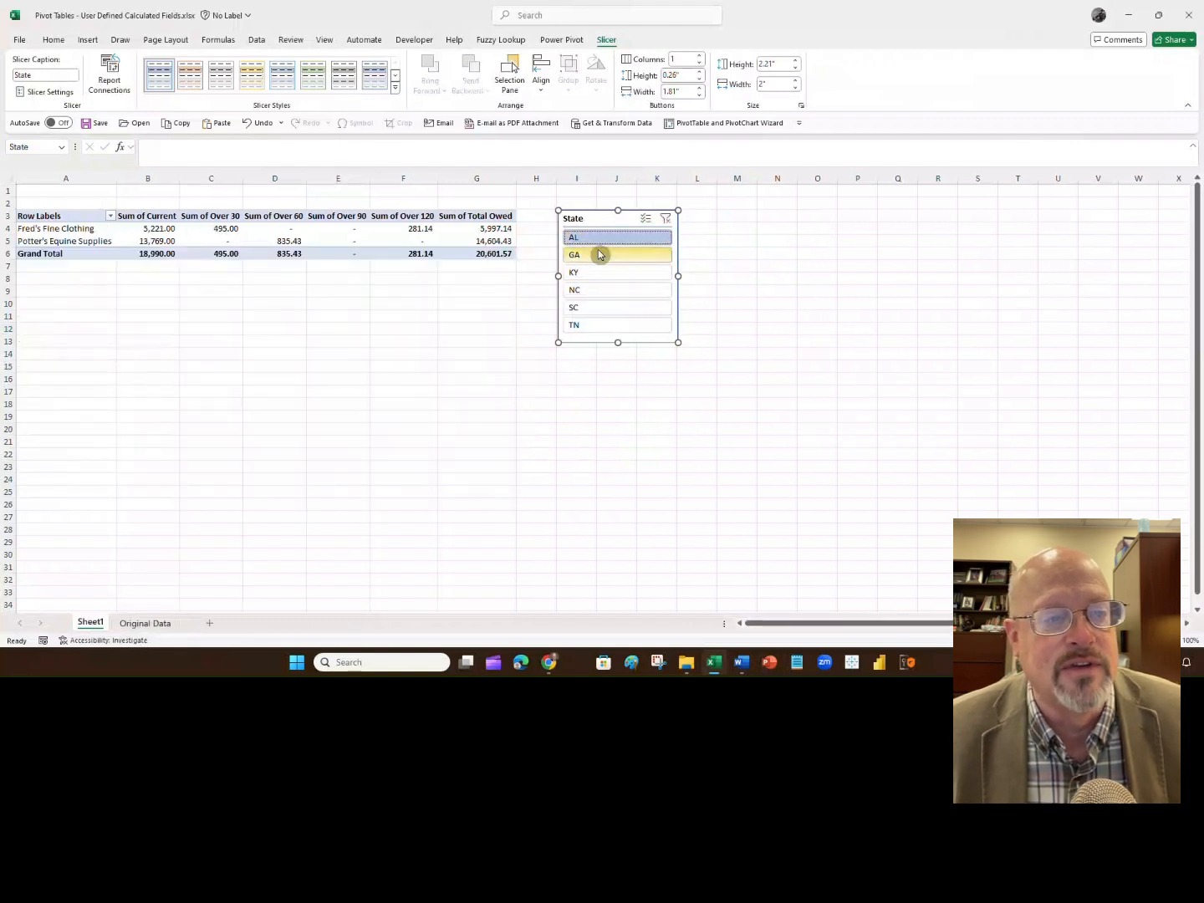
click(598, 254)
click(598, 270)
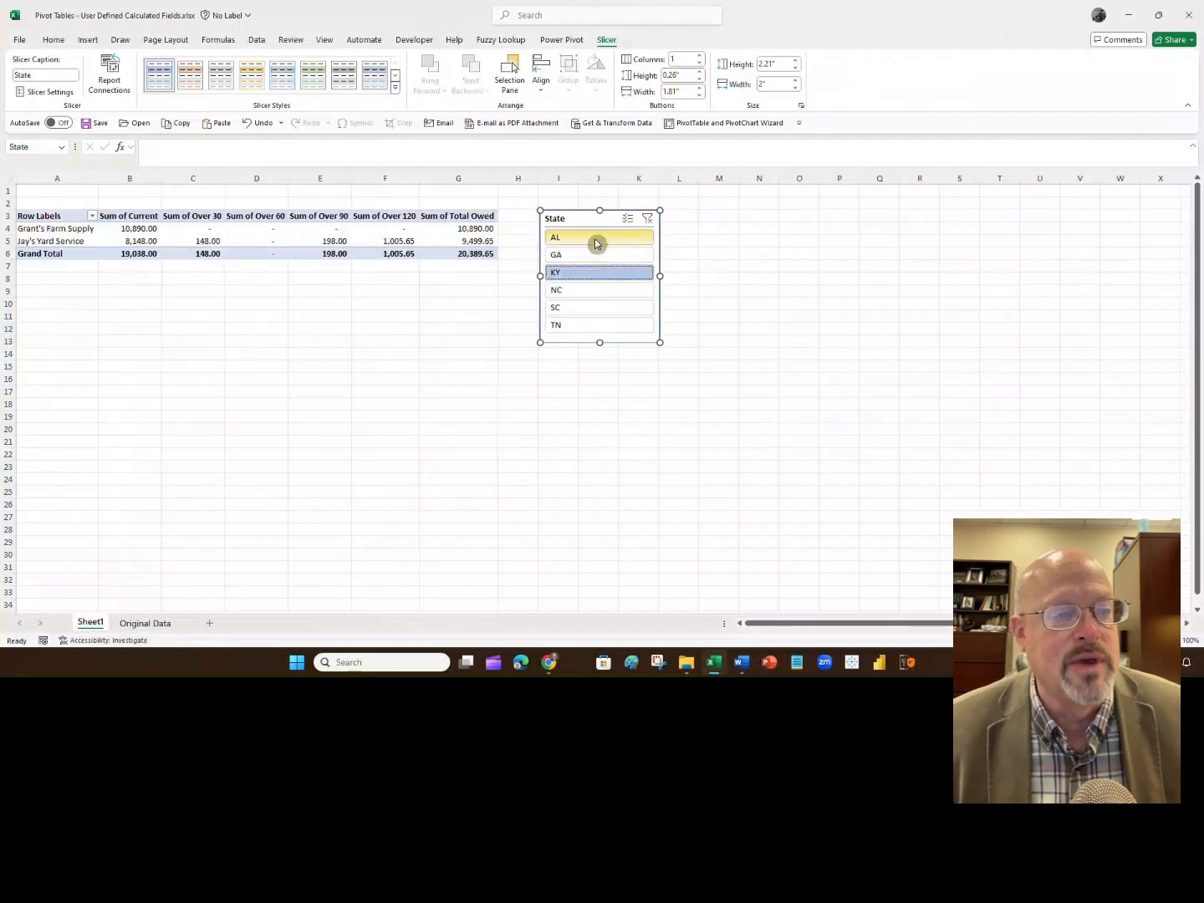
- Filter the pivot table to AL, KY and SC together by extending the slicer selection from AL
click(598, 241)
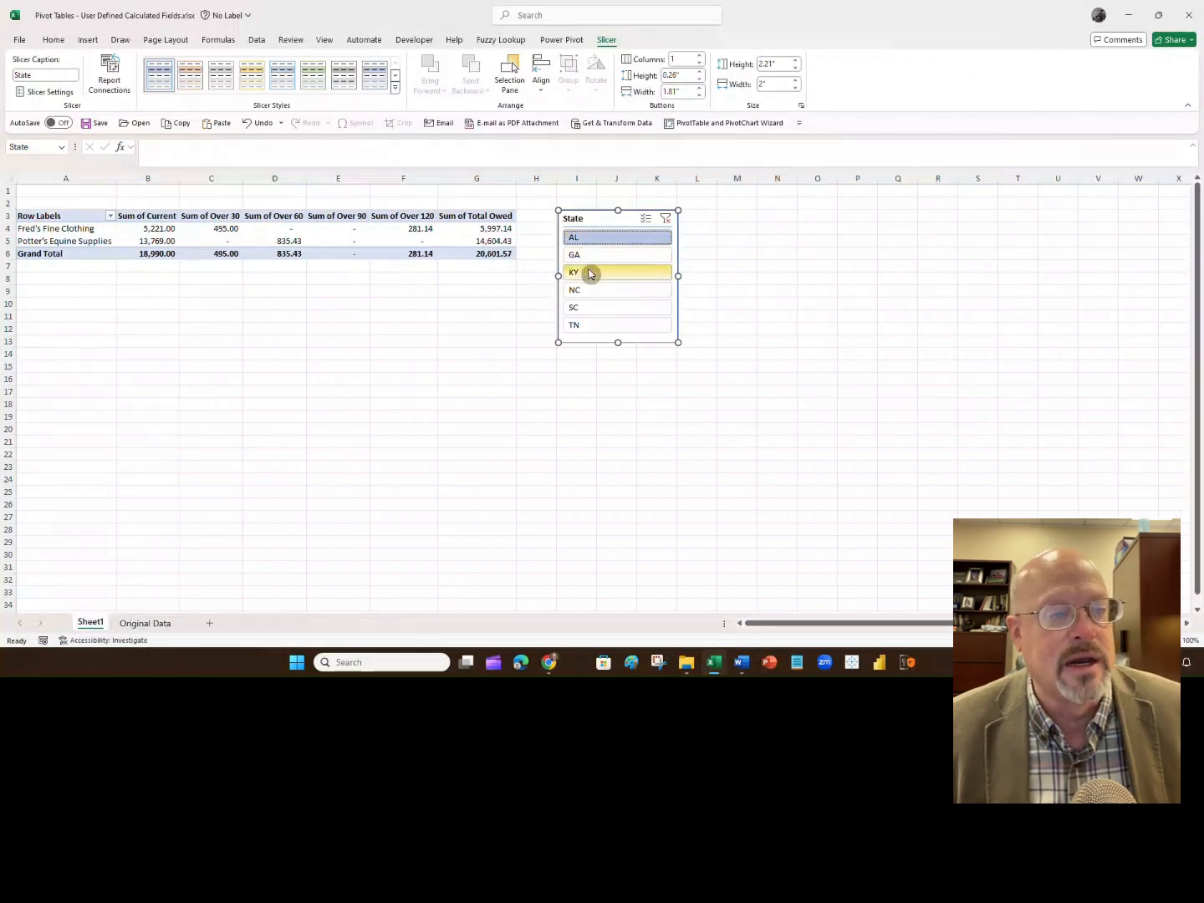
ctrl+click(592, 273)
ctrl+click(600, 309)
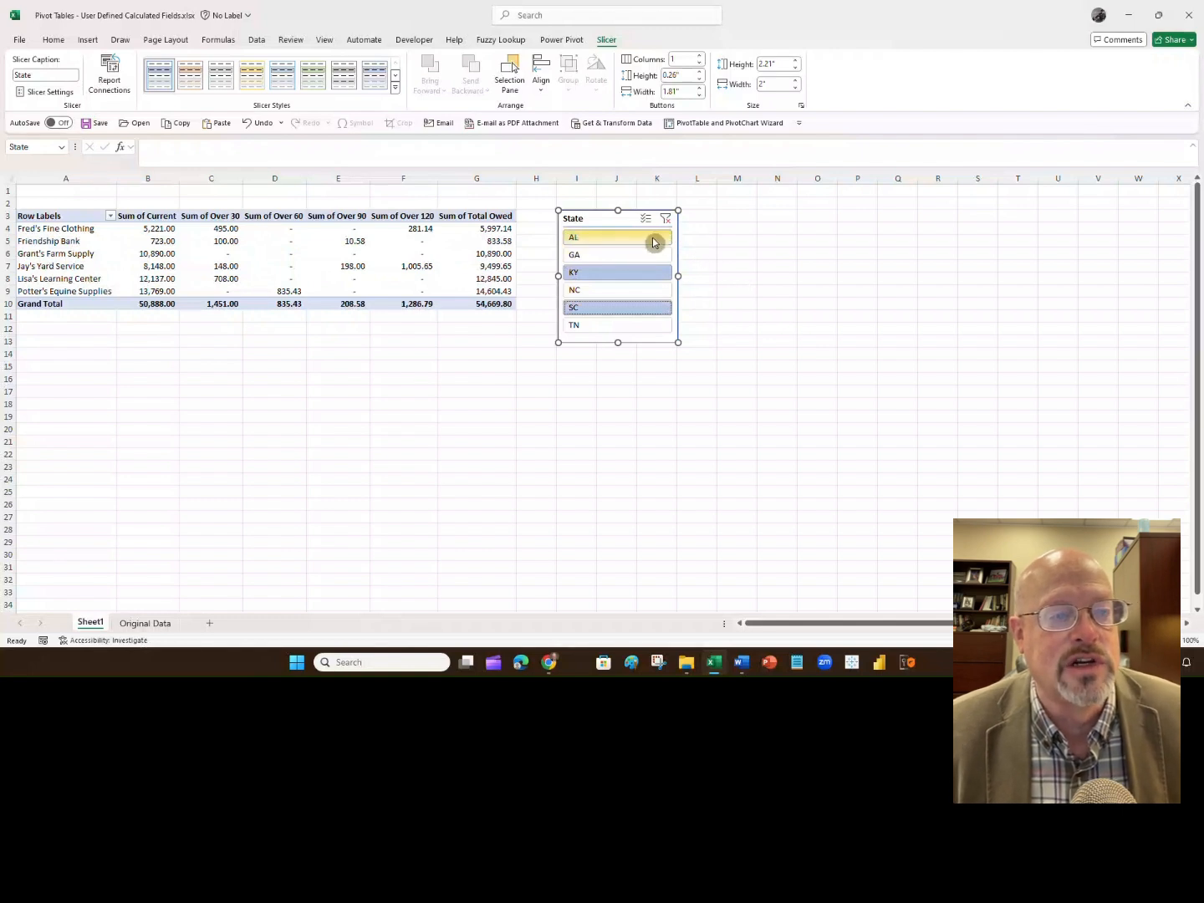
- Filter the pivot table to GA only and clear the State slicer's filter
click(650, 256)
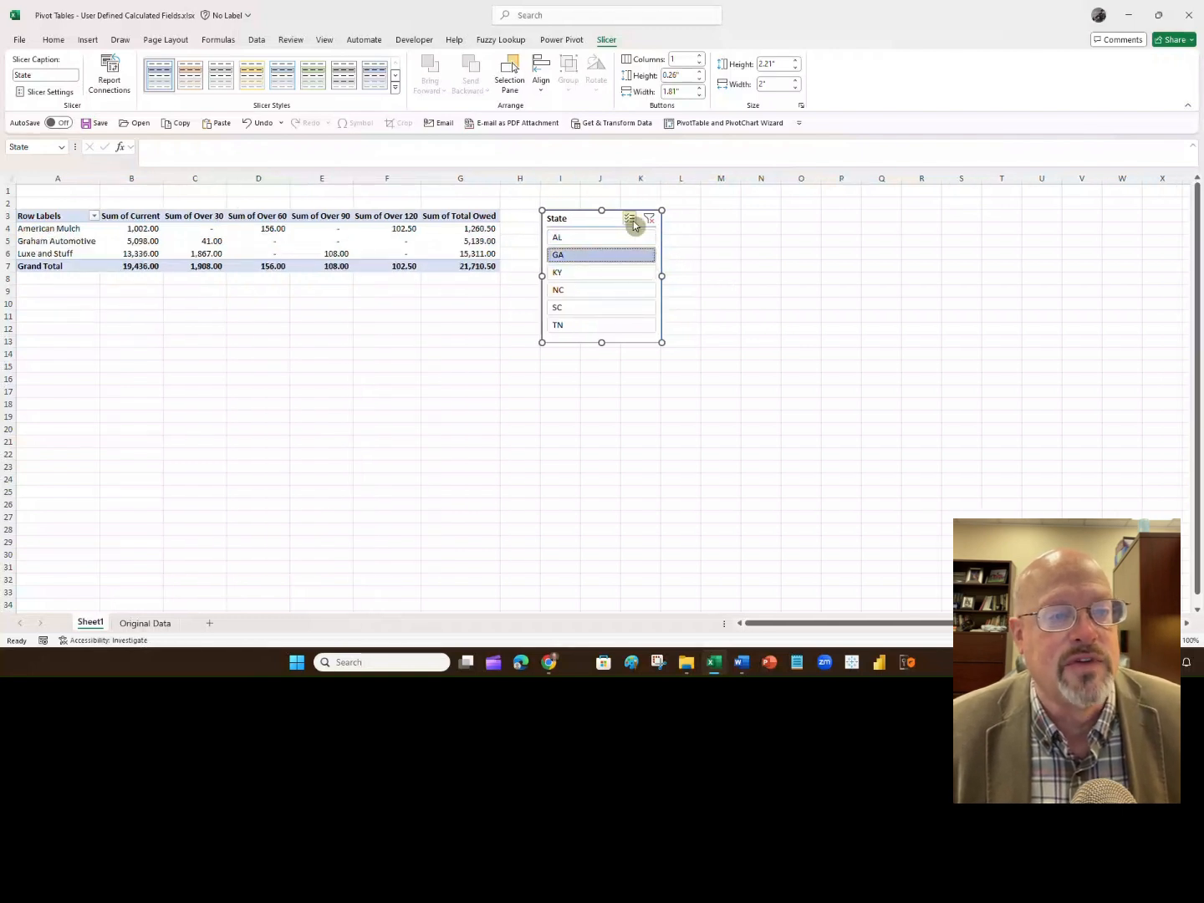
click(651, 219)
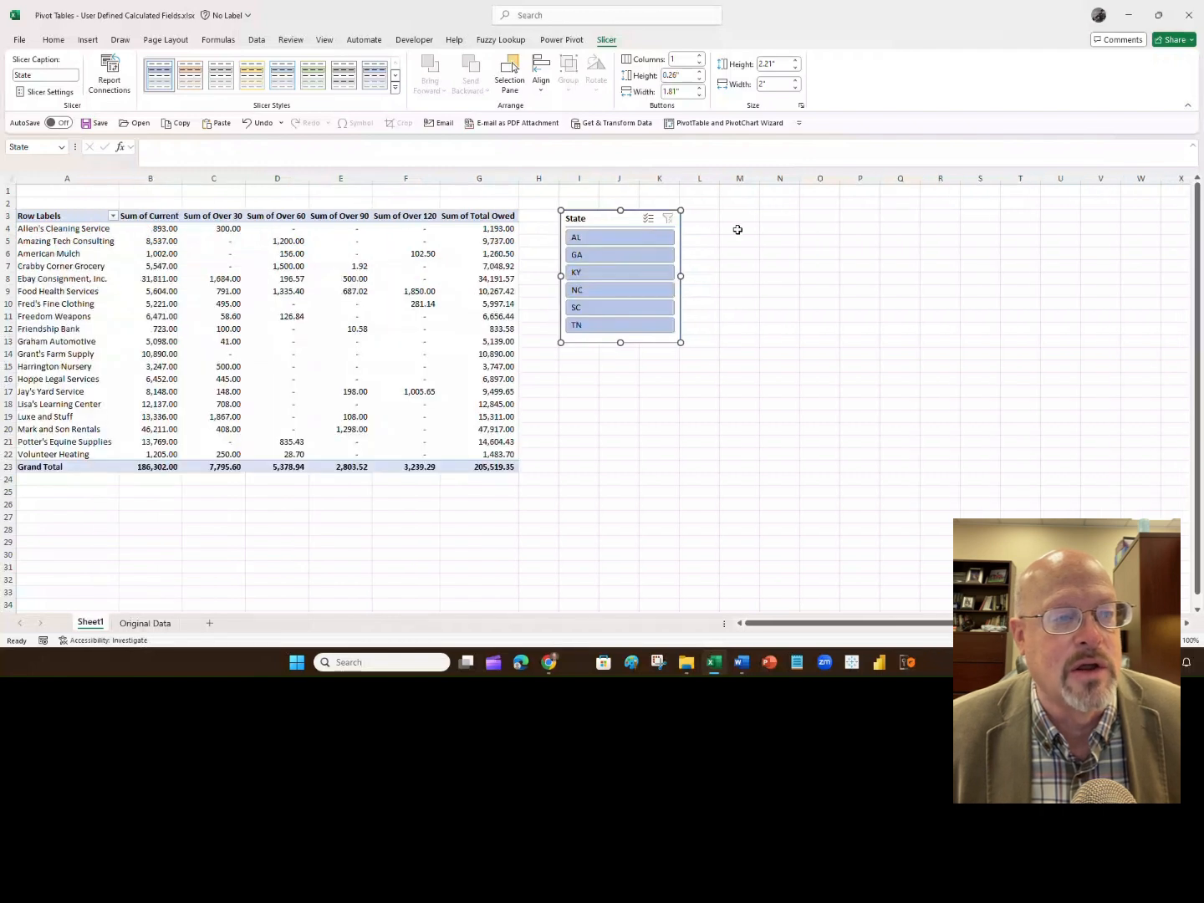
- Turn on the State slicer's multi-select, exclude AL, KY, SC and TN, and clear the filter
click(649, 221)
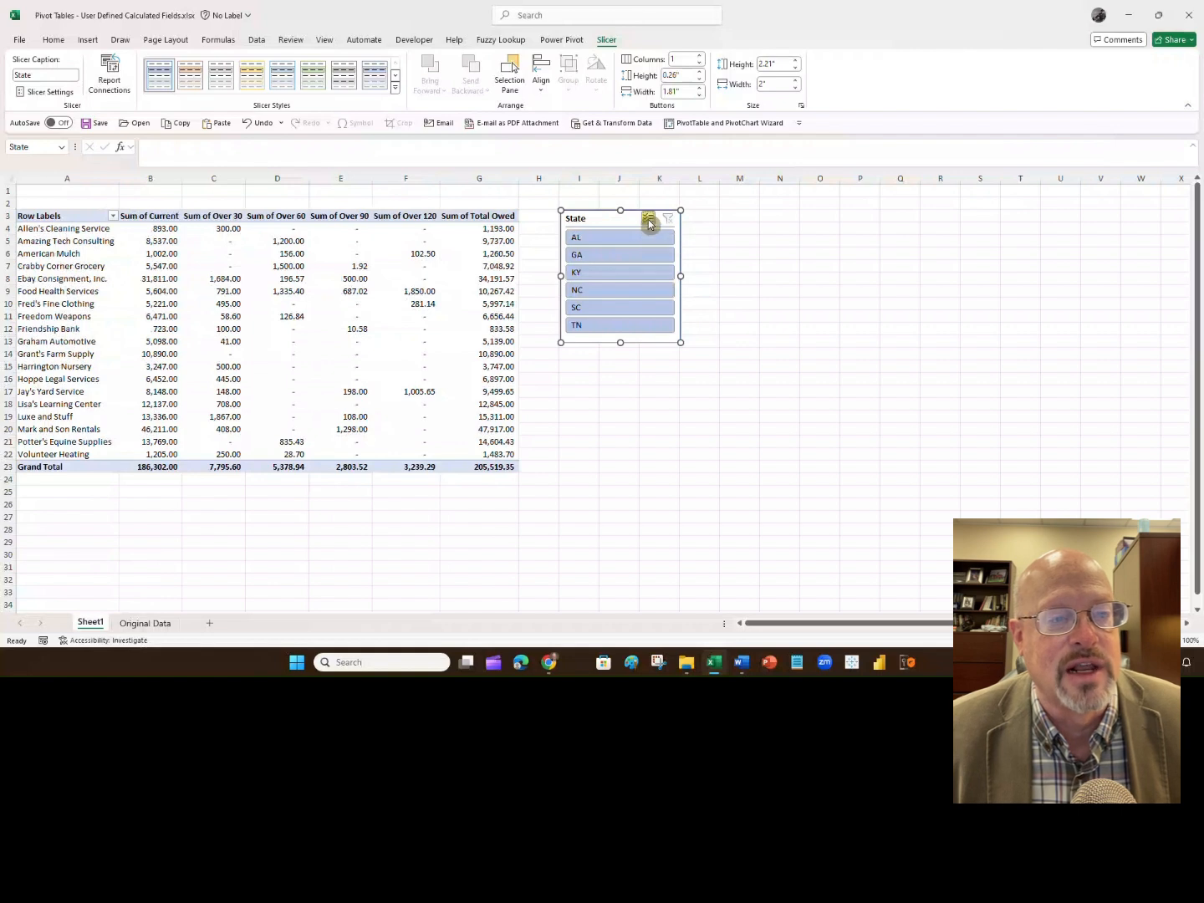
click(626, 239)
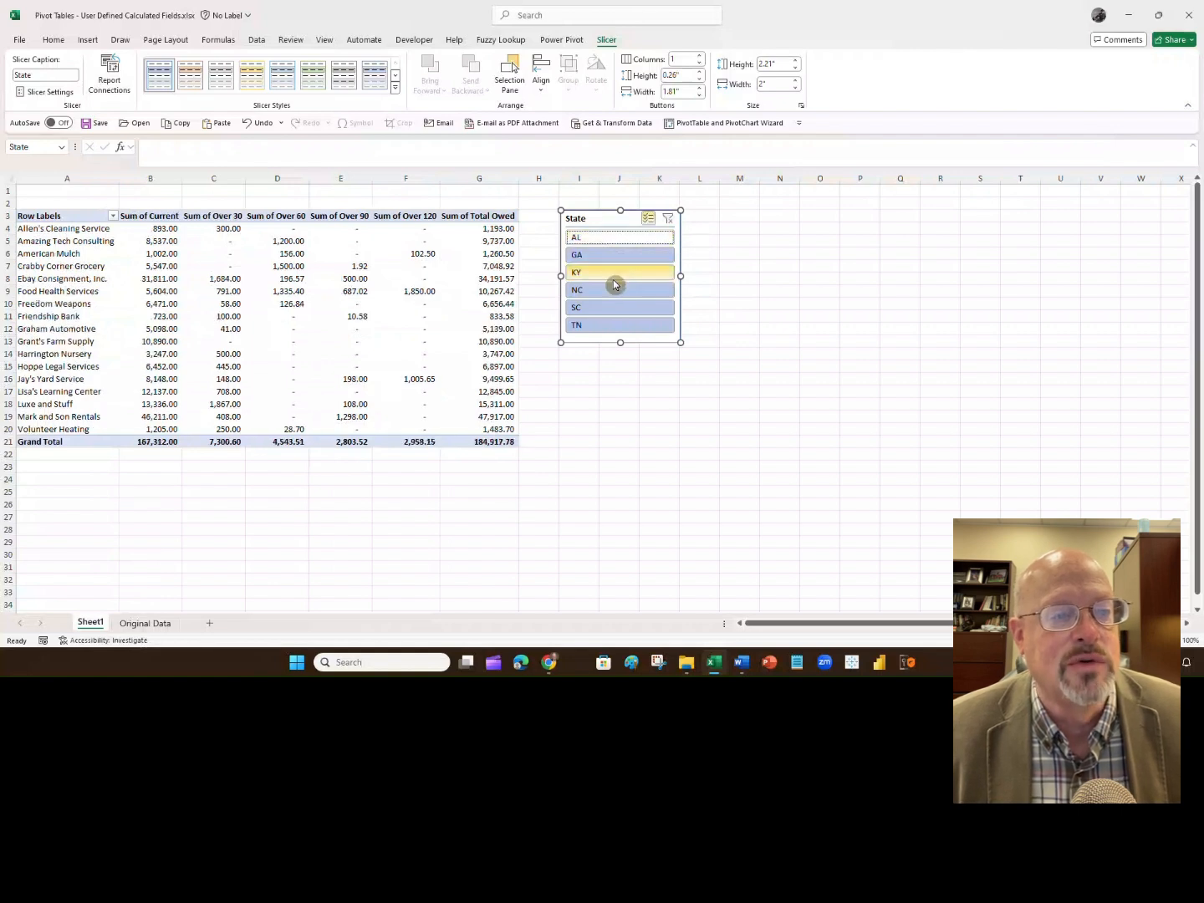
click(613, 275)
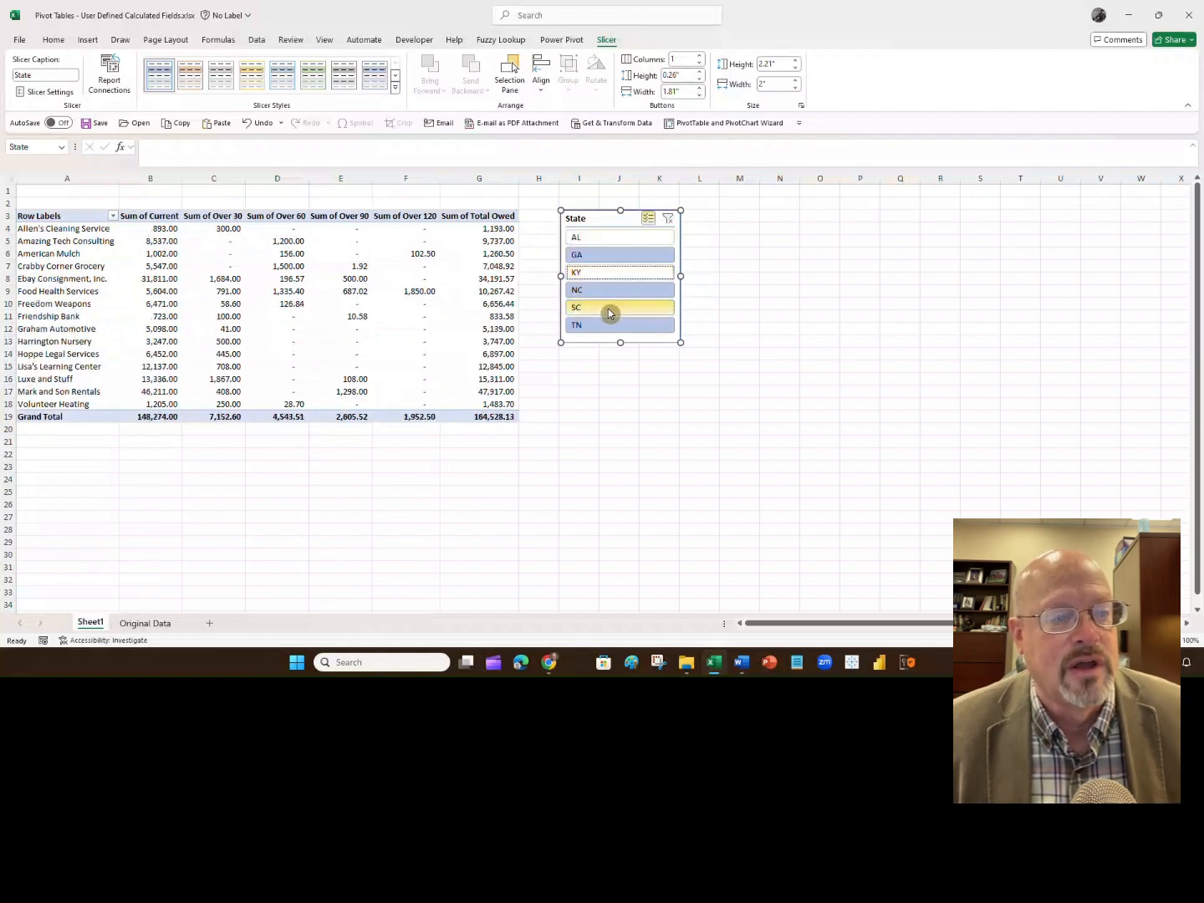
click(612, 309)
click(602, 326)
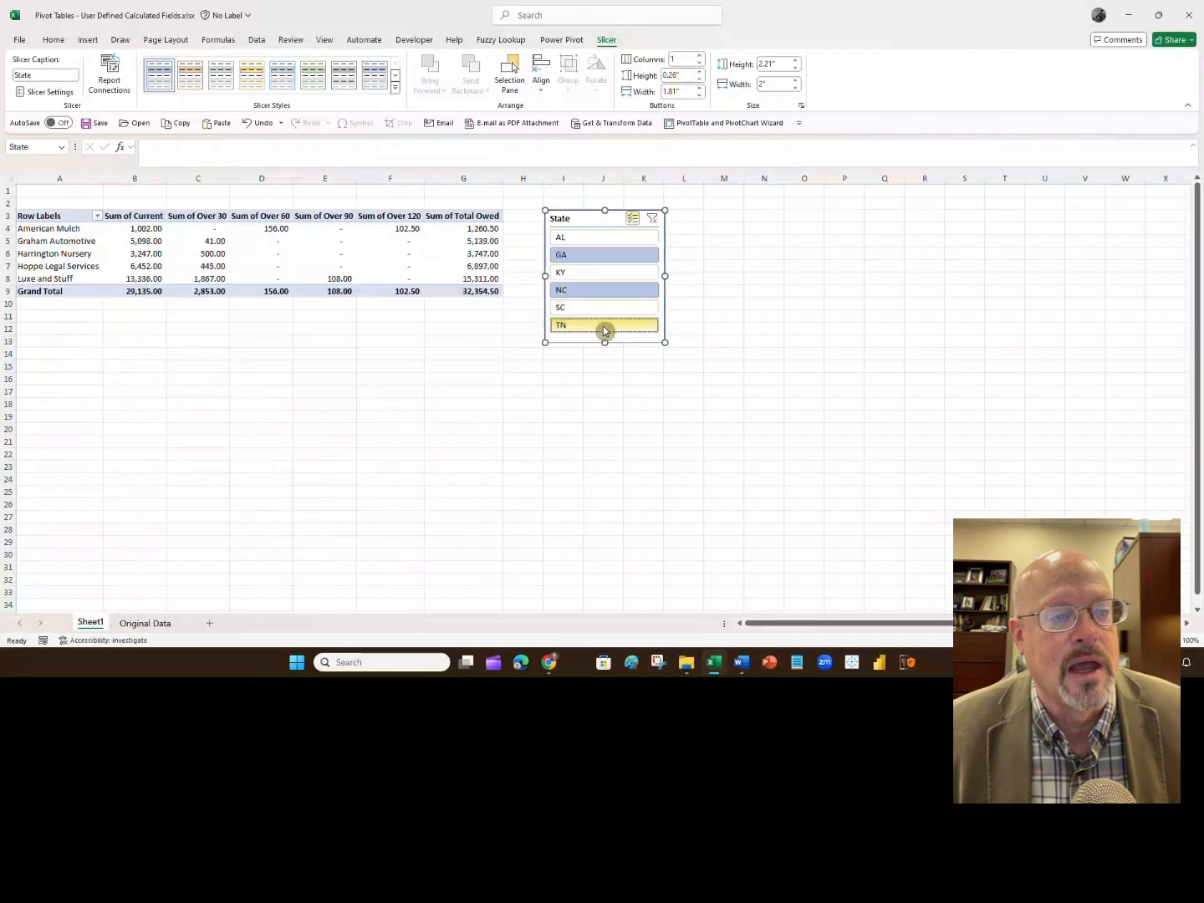
click(653, 220)
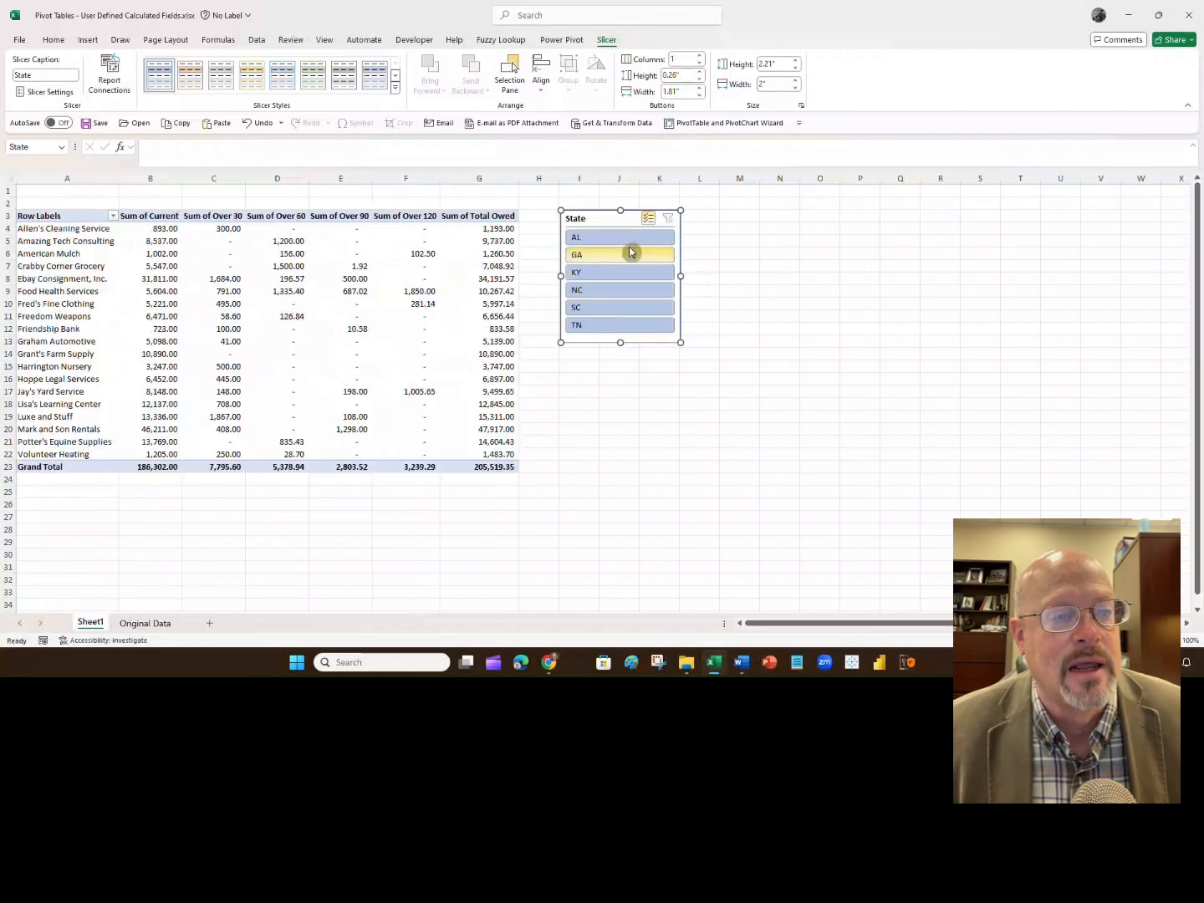
- Exclude AL in the State slicer, turn multi-select off and clear the filter
click(629, 242)
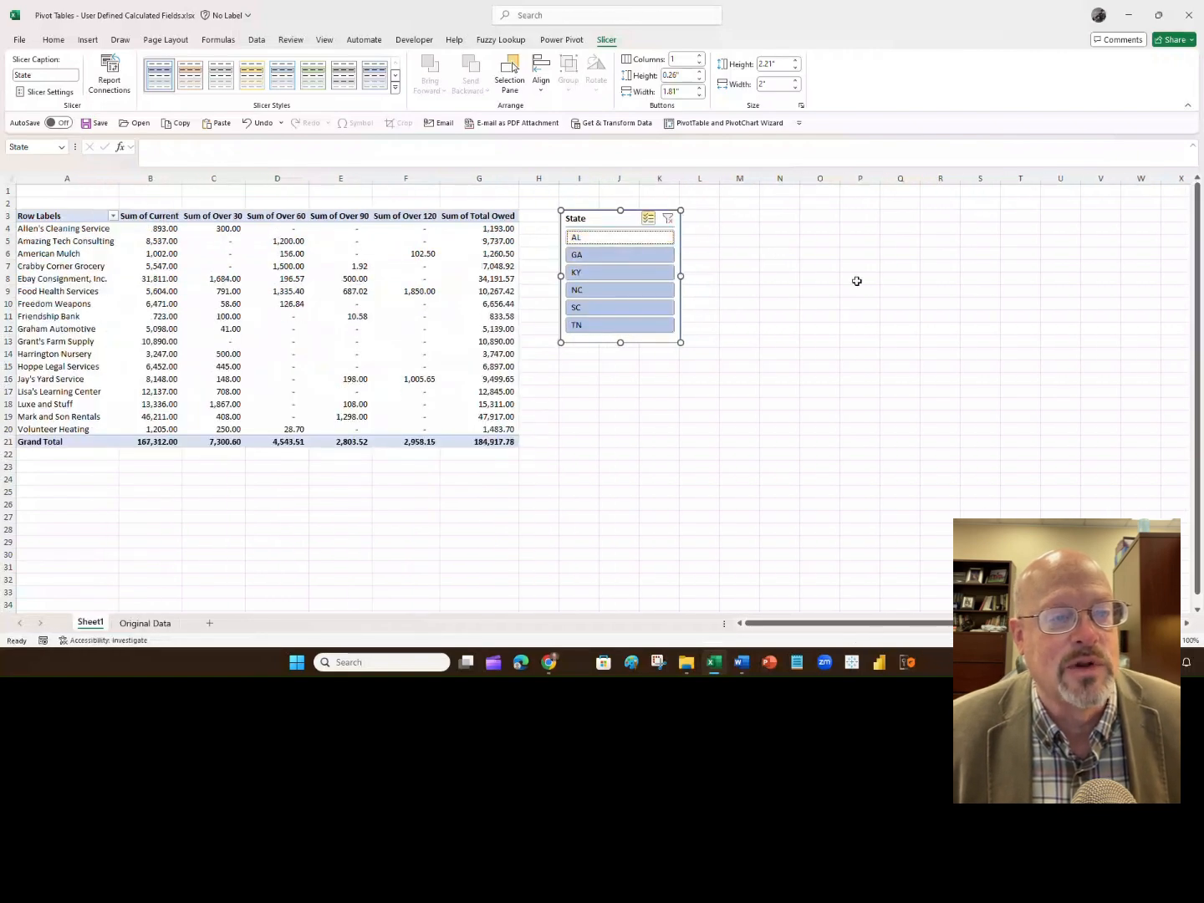
click(649, 221)
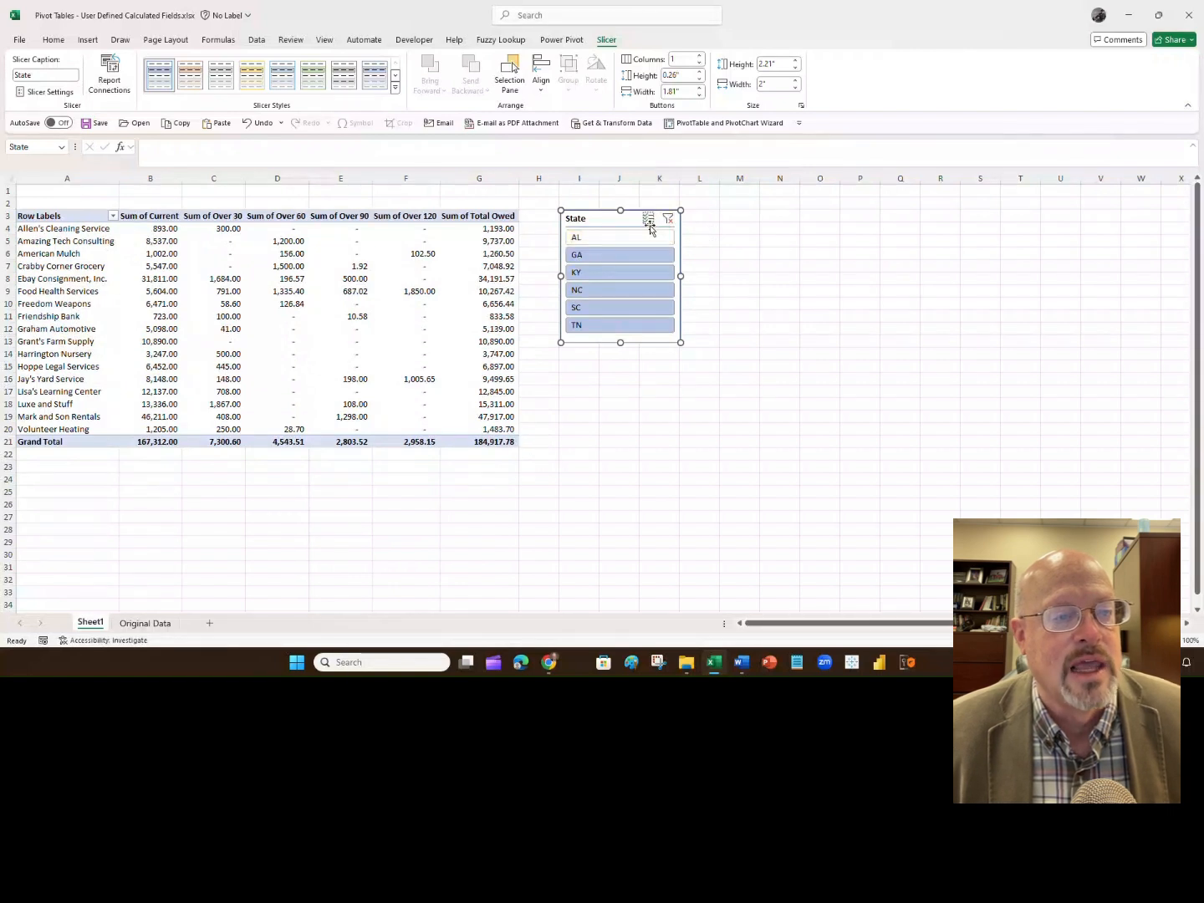
click(667, 219)
- Filter the pivot table to AL, KY and SC using the State slicer's multi-select, and turn multi-select off again
click(634, 241)
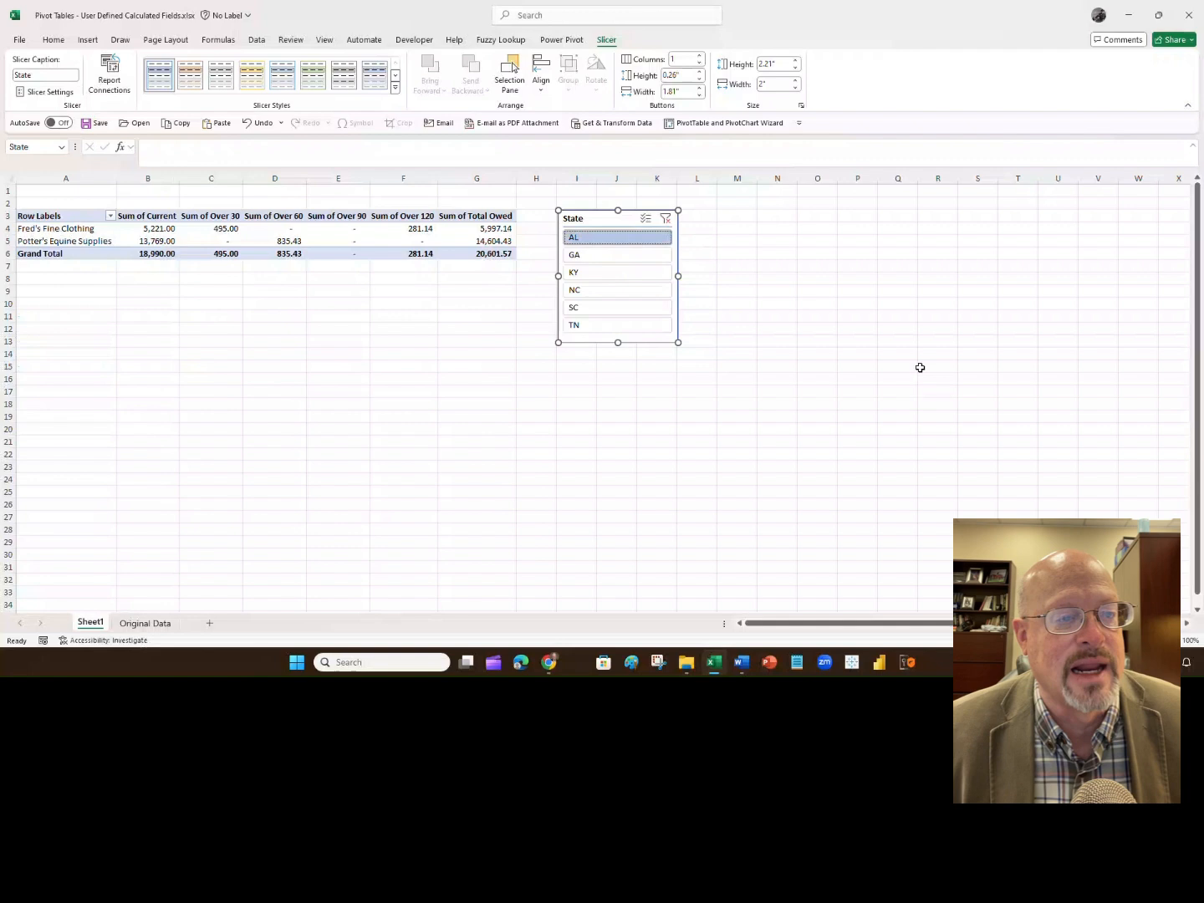
click(646, 218)
click(591, 273)
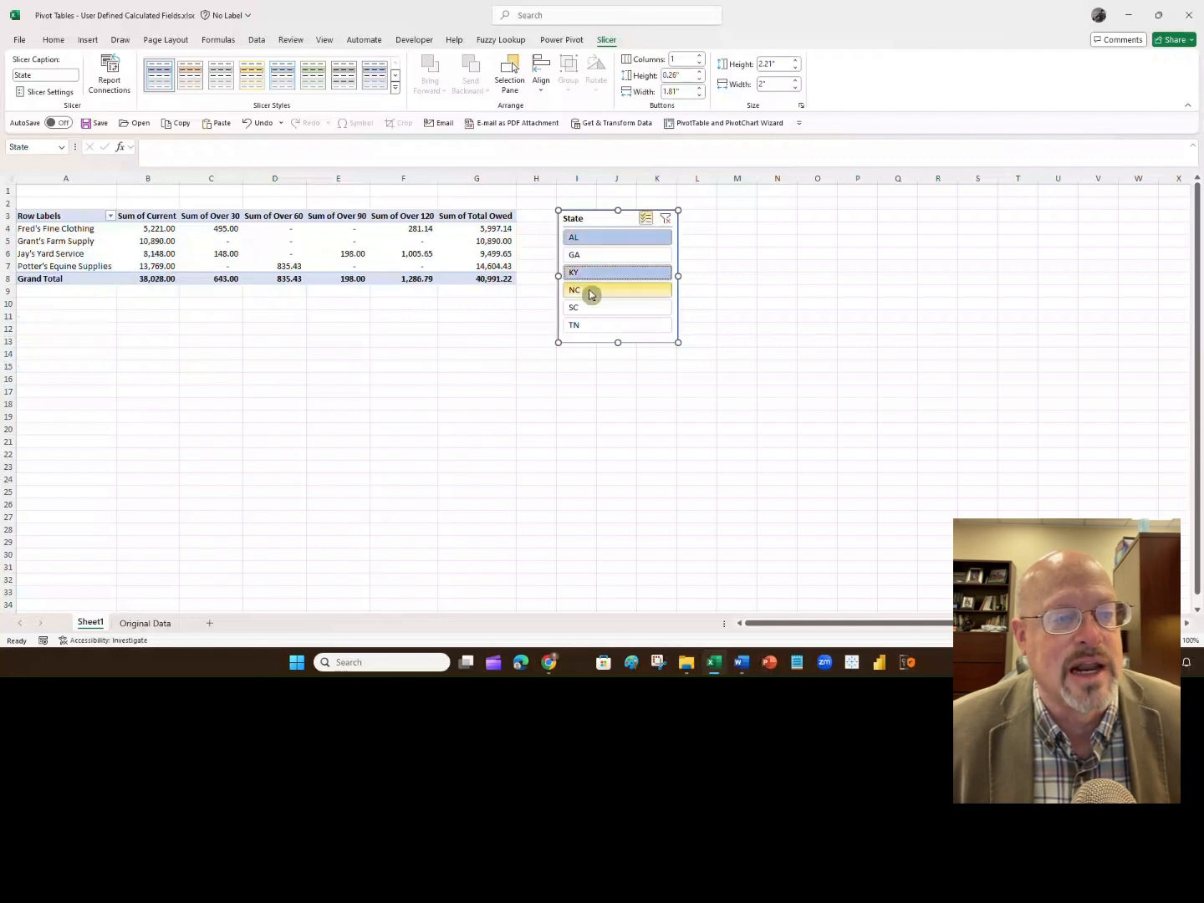
click(591, 308)
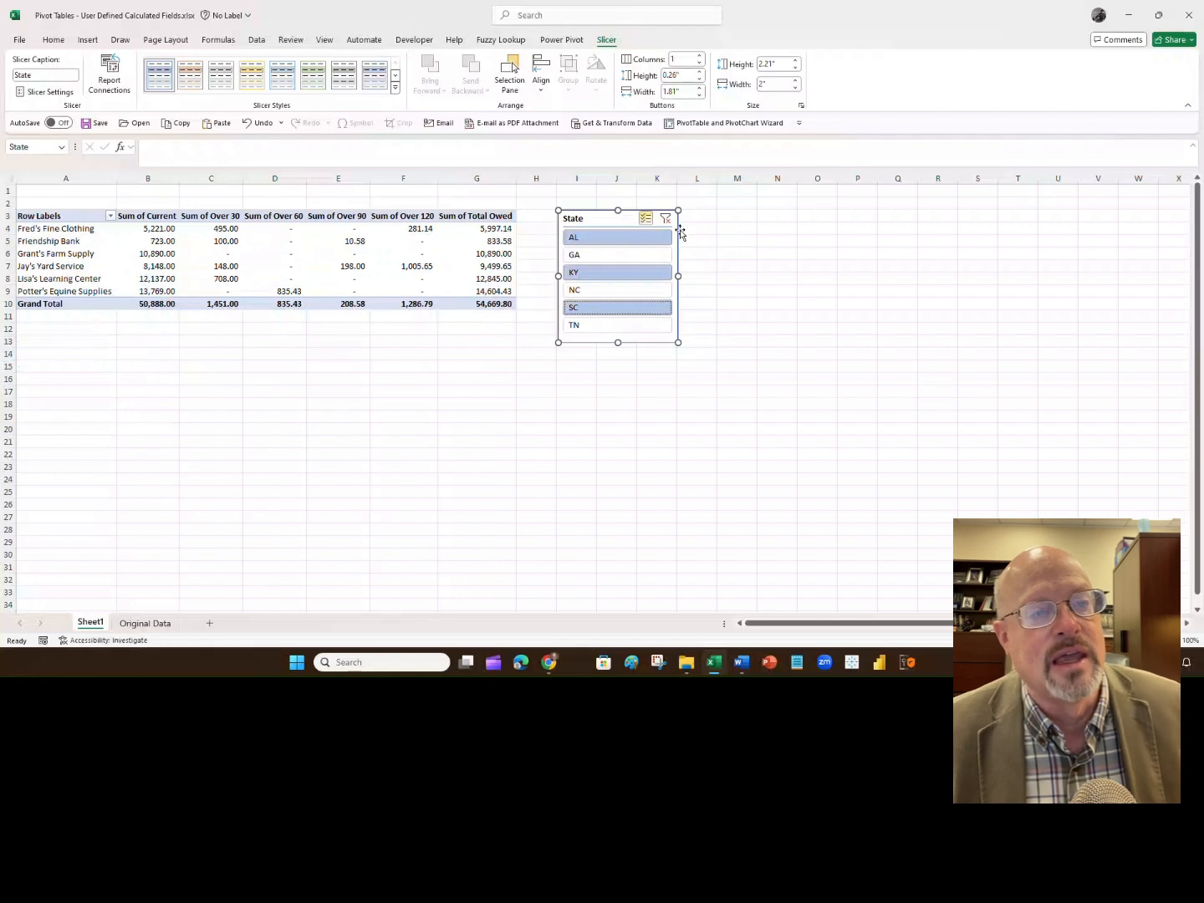
click(647, 219)
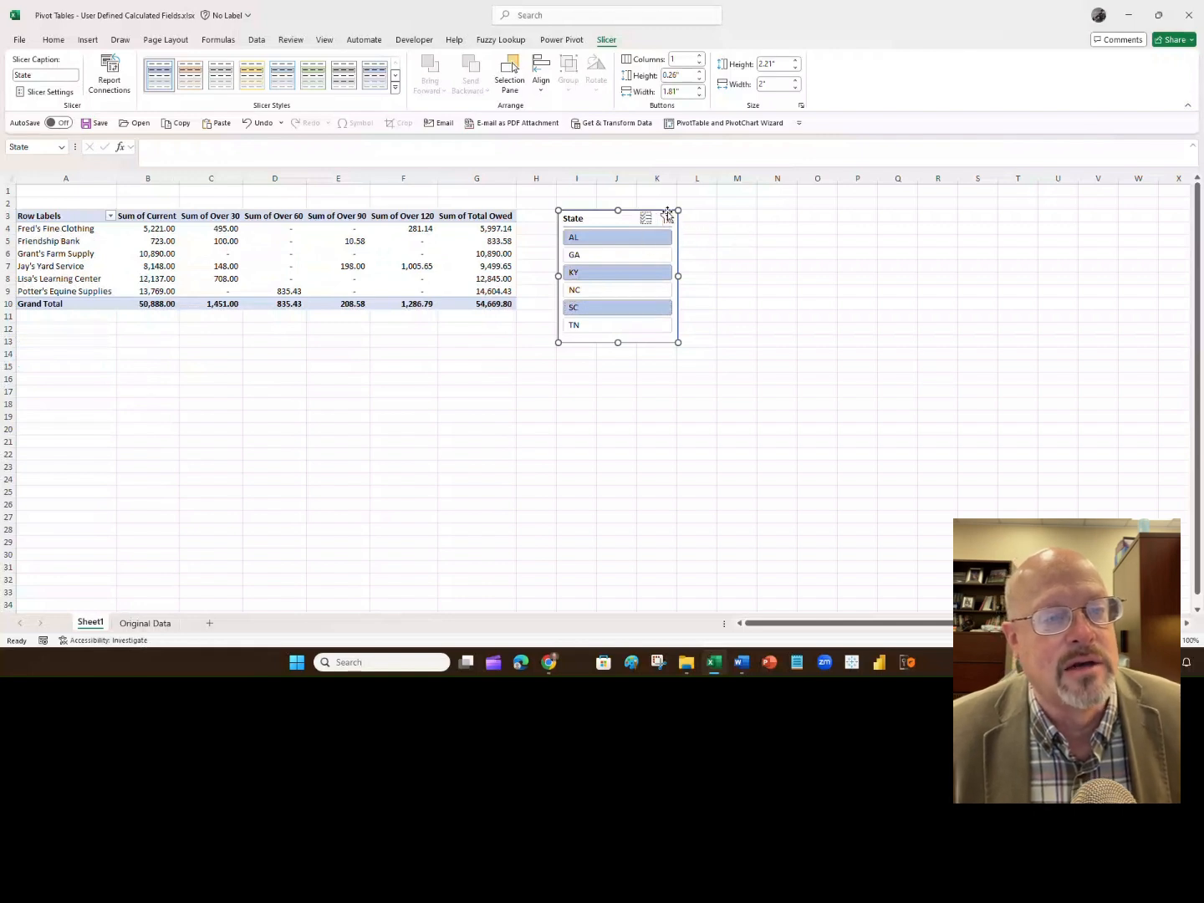
- Clear the State slicer's filter and reselect only AL, KY and SC without turning on multi-select
click(666, 221)
click(607, 237)
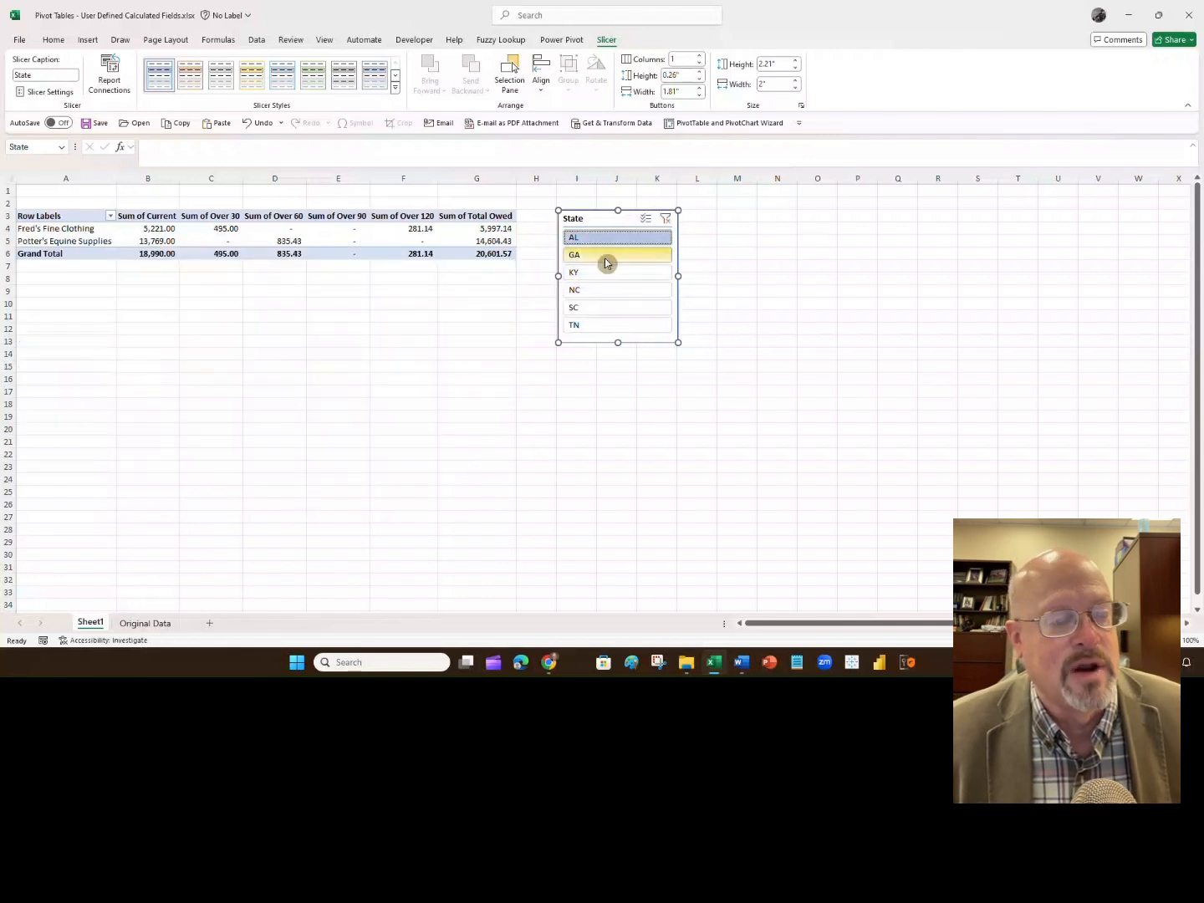
ctrl+click(606, 273)
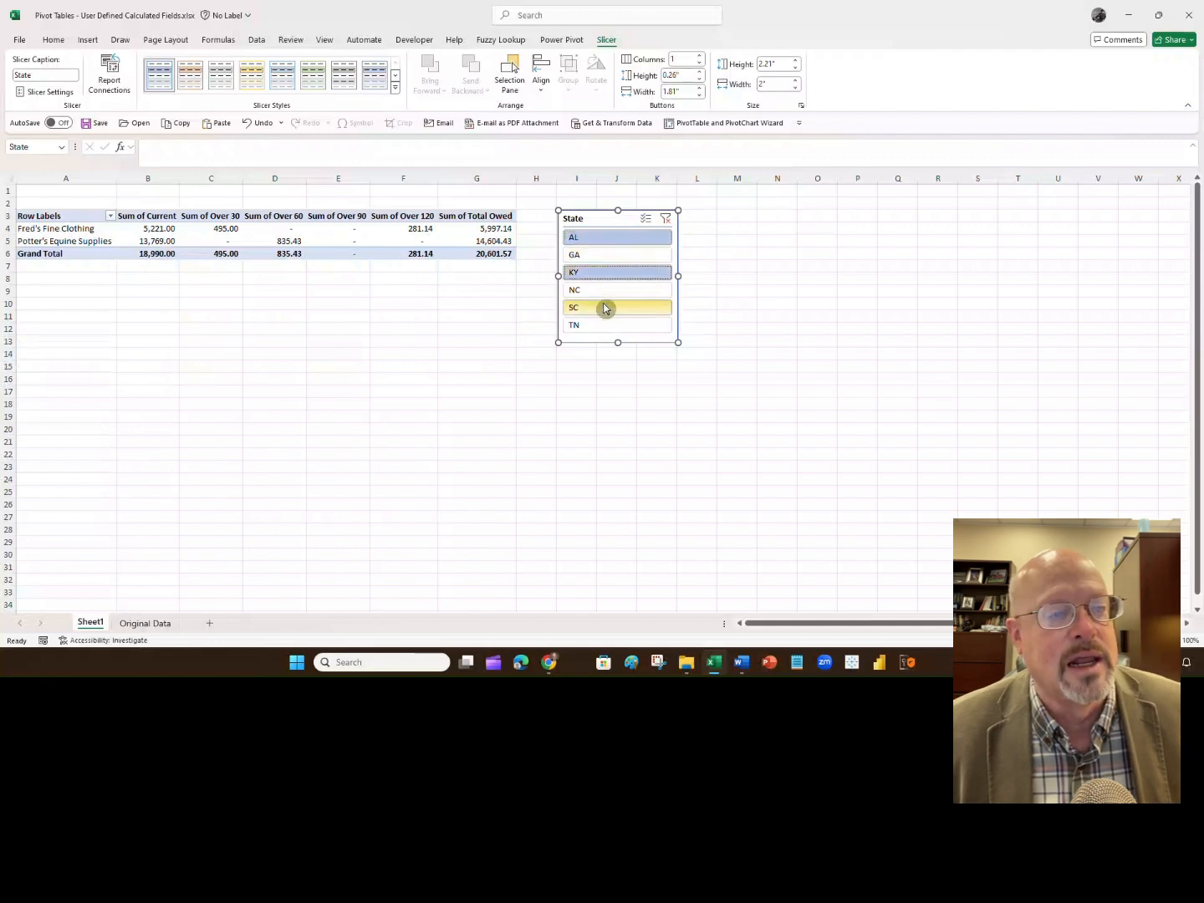
ctrl+click(604, 309)
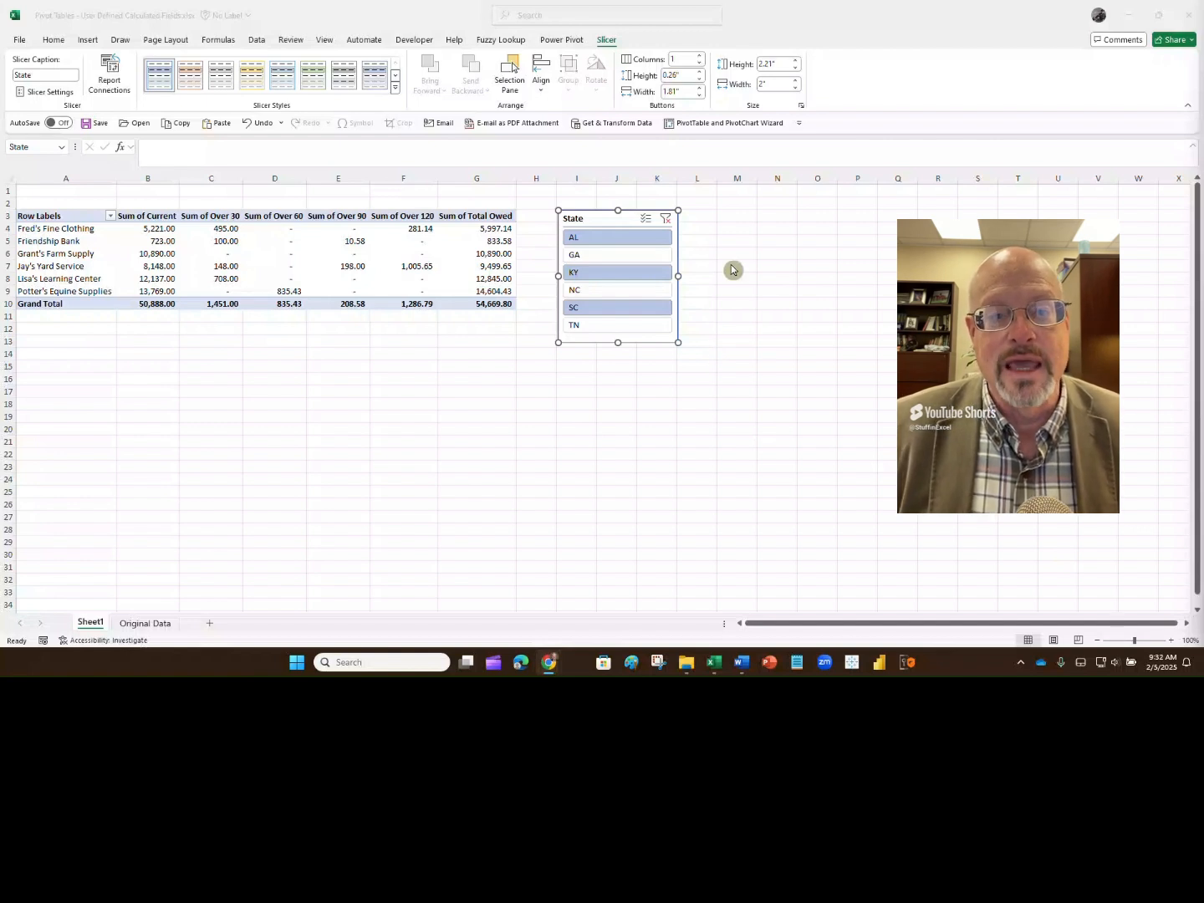
- Insert a slicer for the pivot table's Region field
click(733, 215)
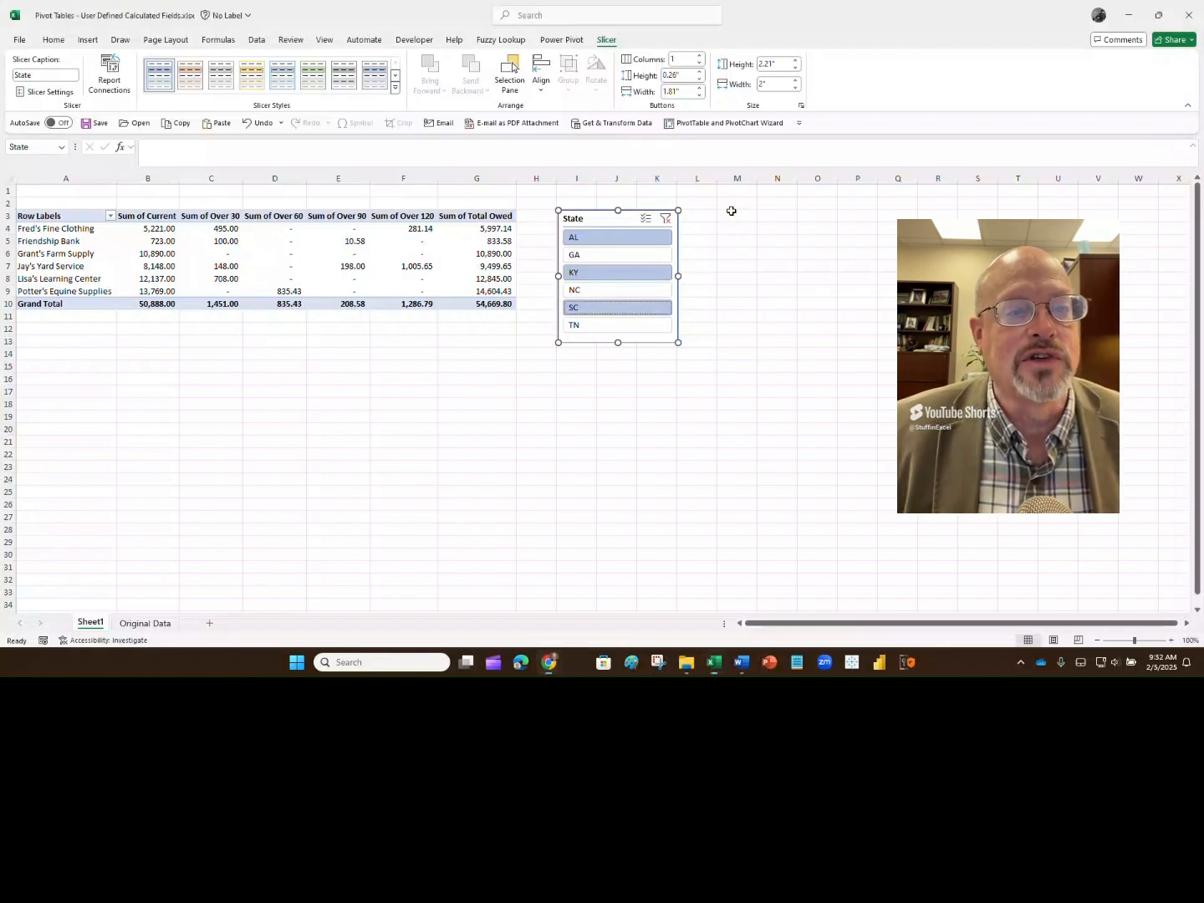
click(414, 240)
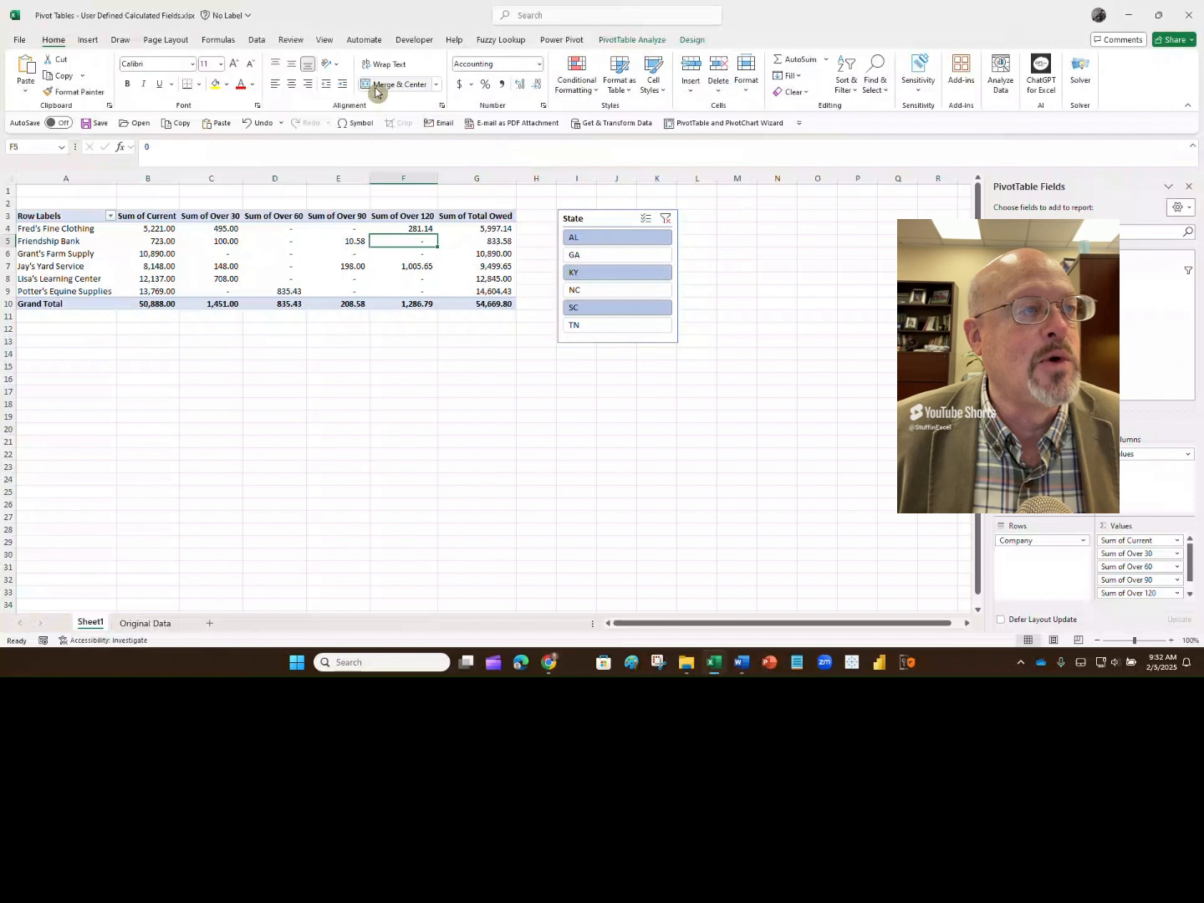
click(617, 39)
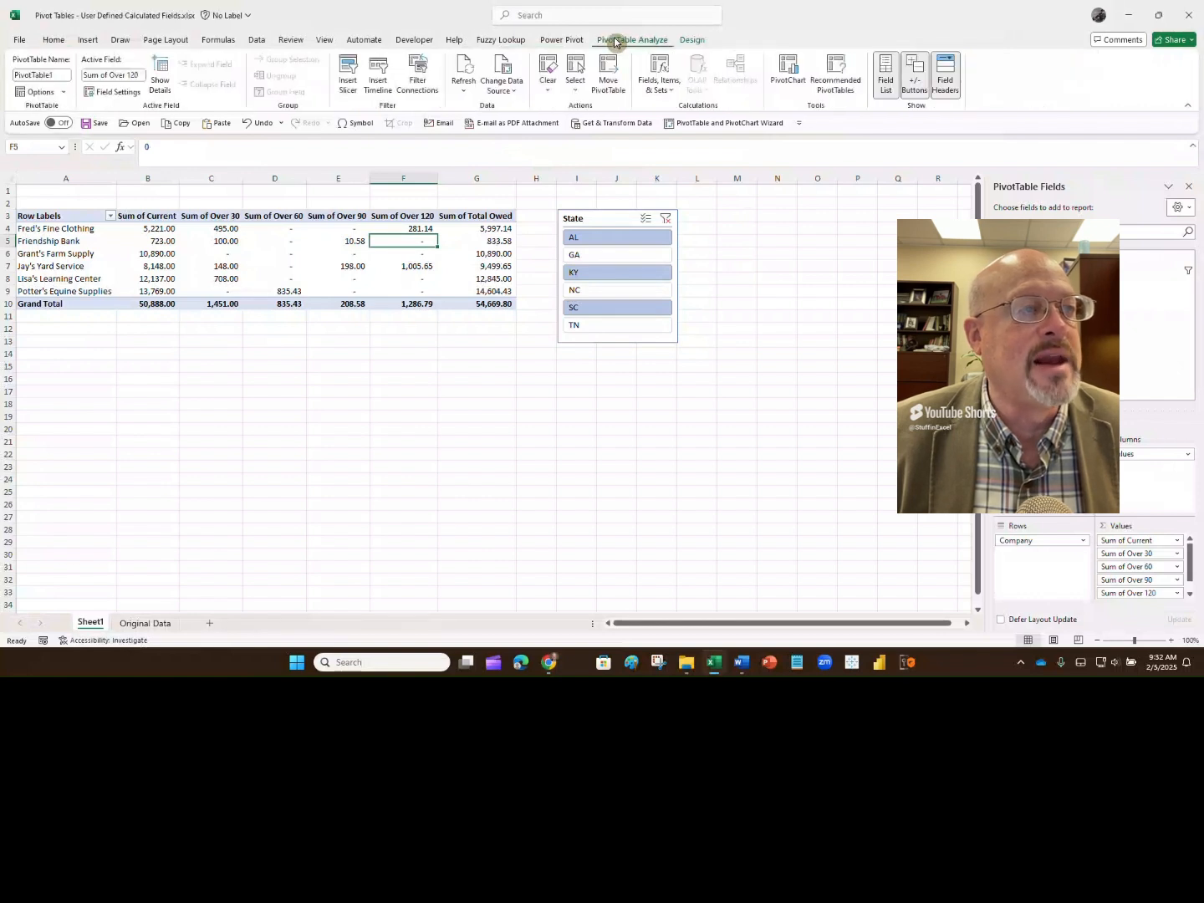
click(350, 77)
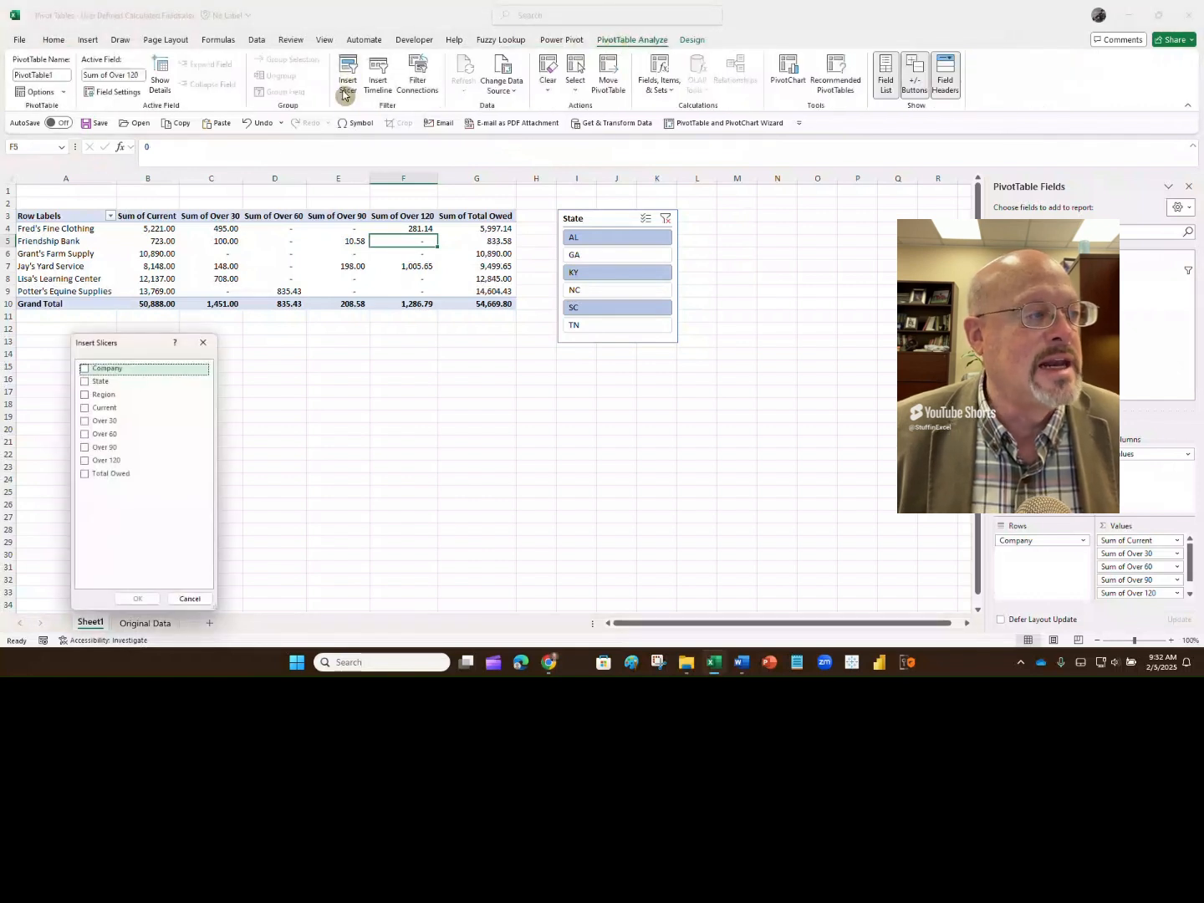
click(85, 394)
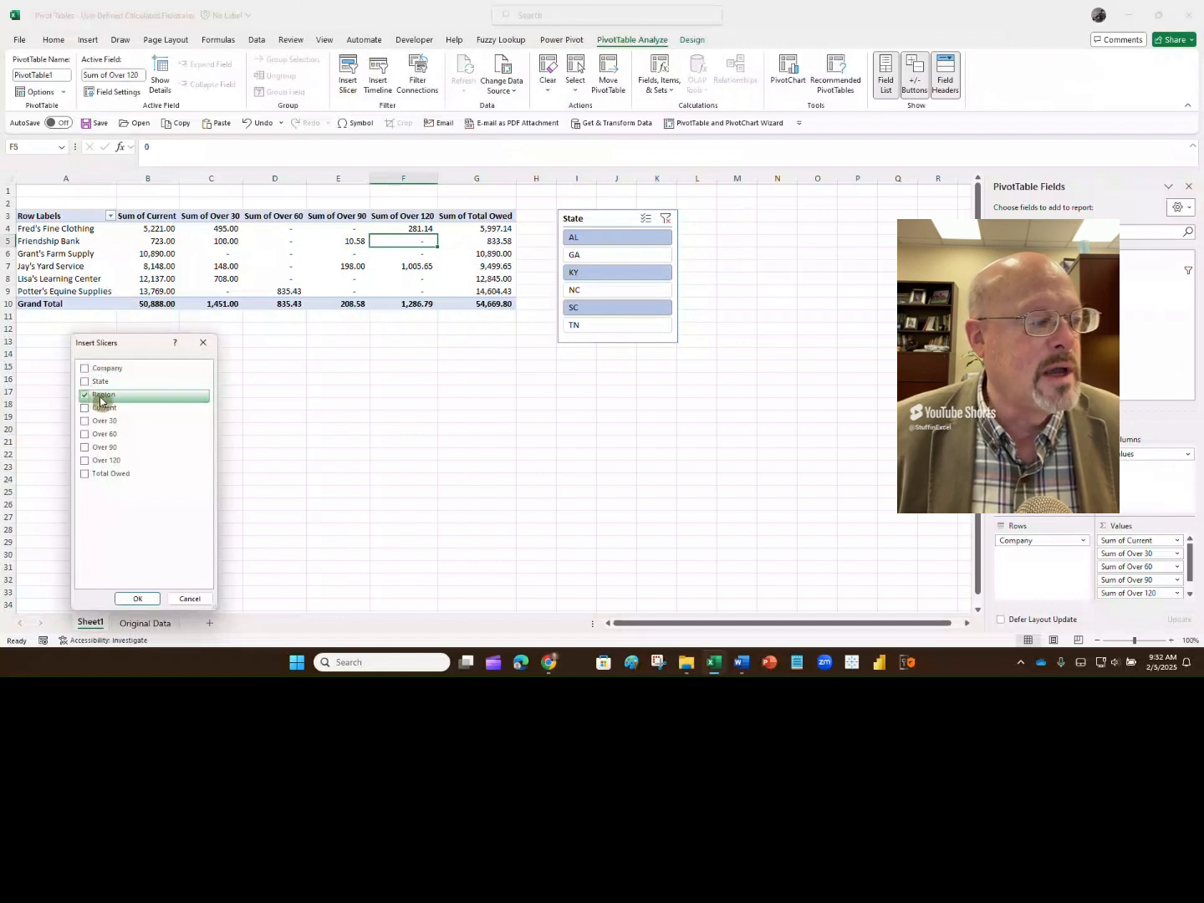
click(135, 599)
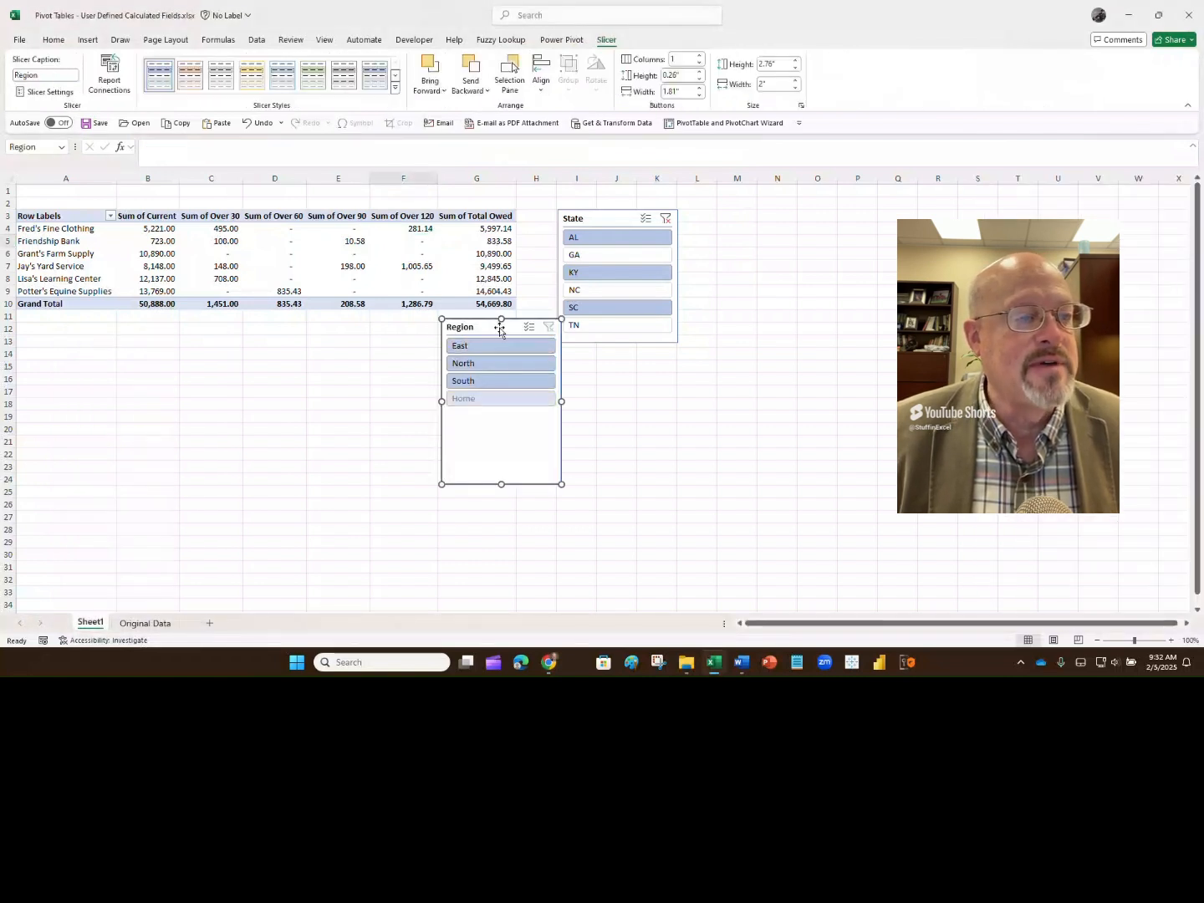
- Place the Region slicer beside the State slicer, aligned with its top edge, and shorten it to a height of 2.21"
drag(505, 312, 749, 218)
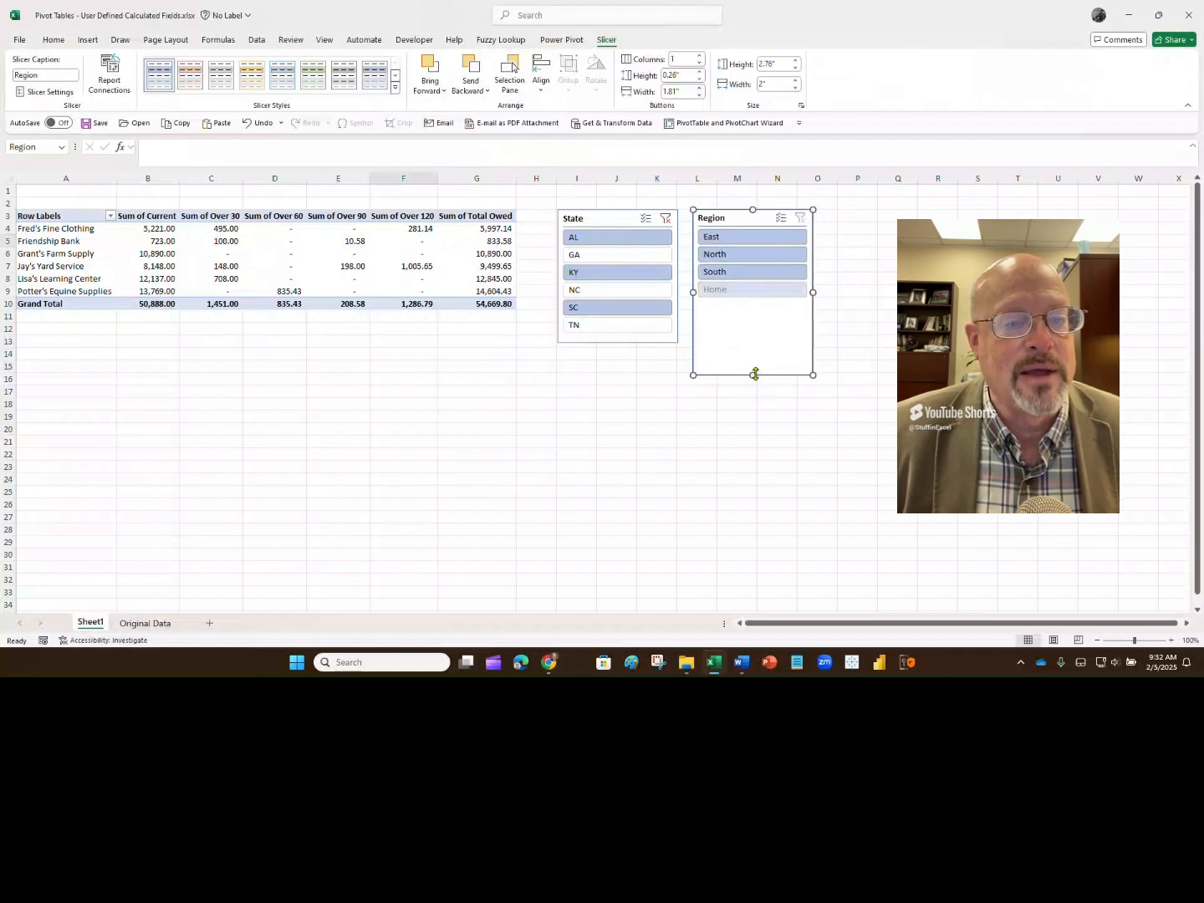
drag(755, 374, 752, 342)
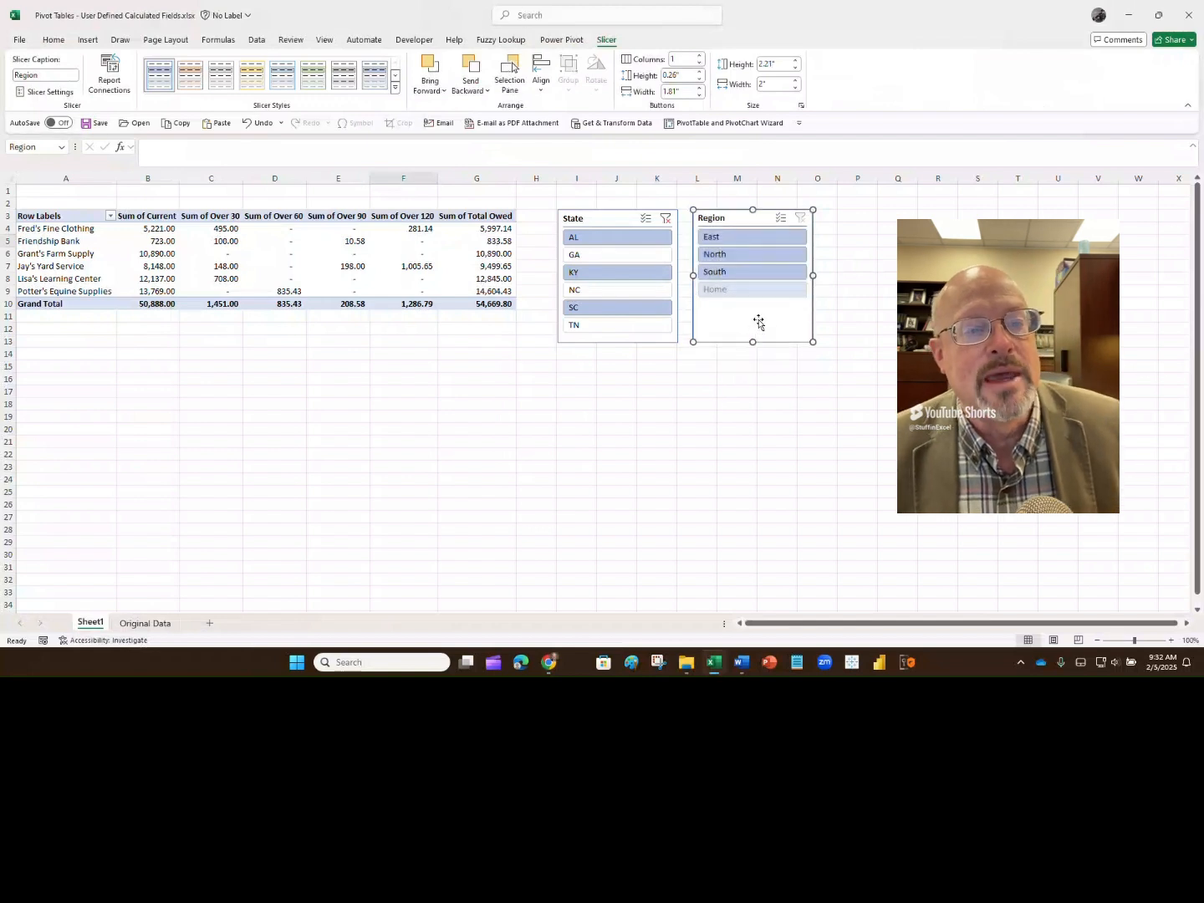
- Filter the pivot table with the Region slicer to South, North and East, one region at a time
click(724, 274)
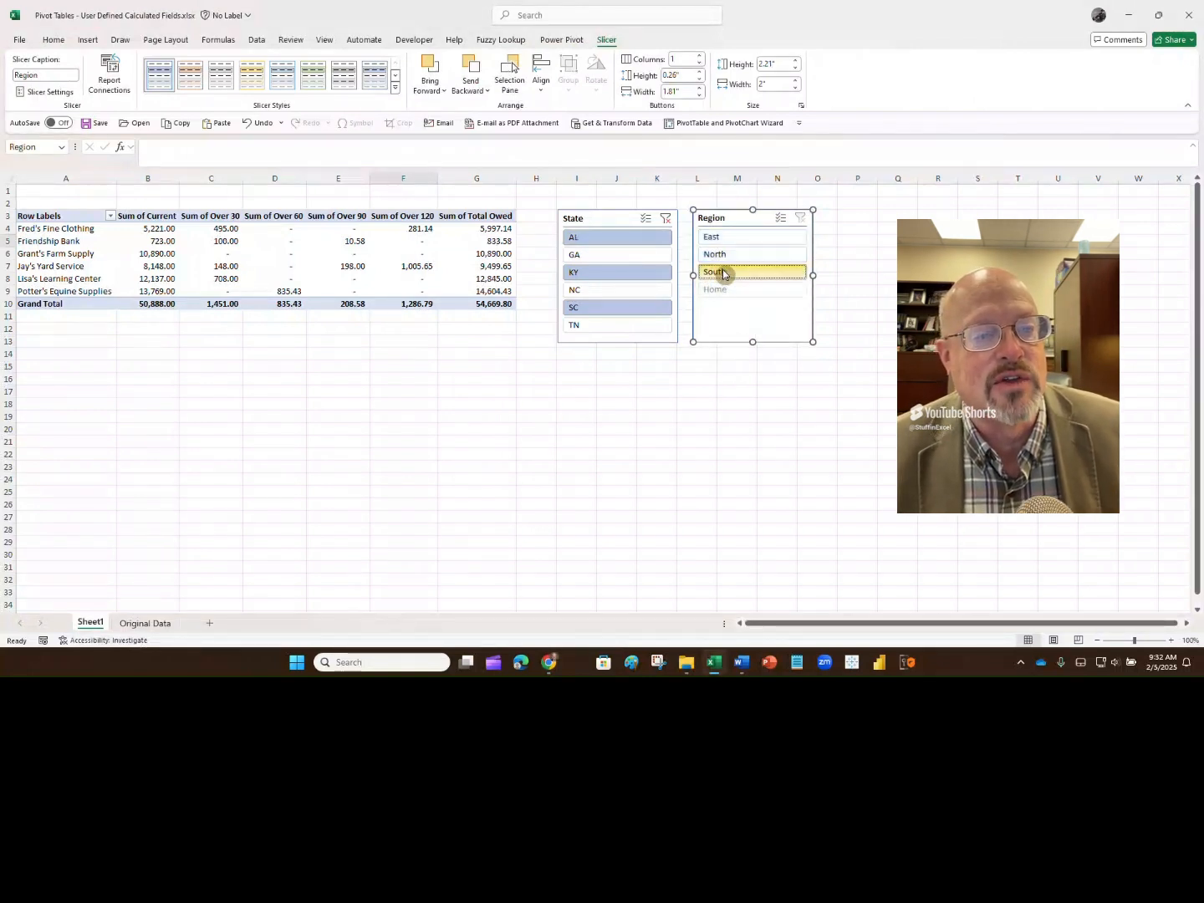
click(727, 257)
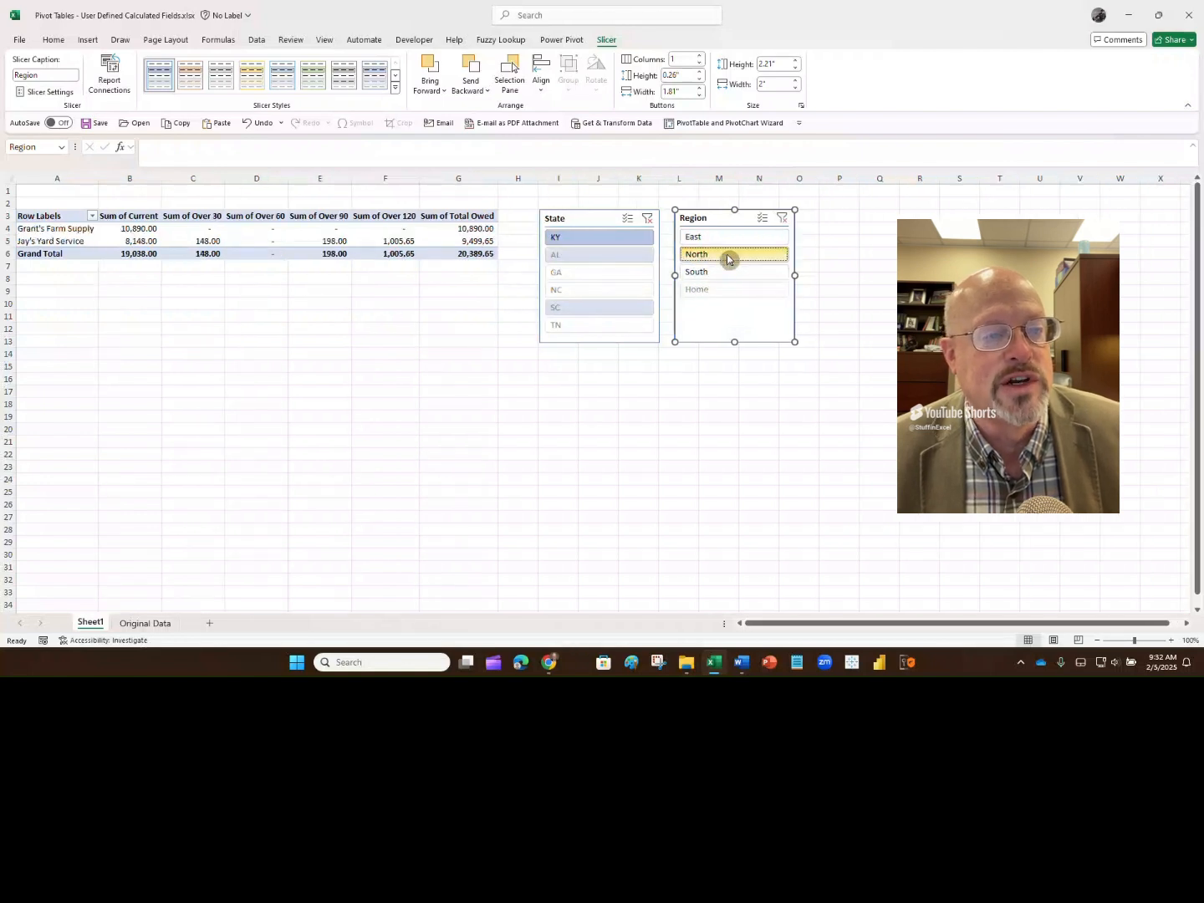
click(728, 236)
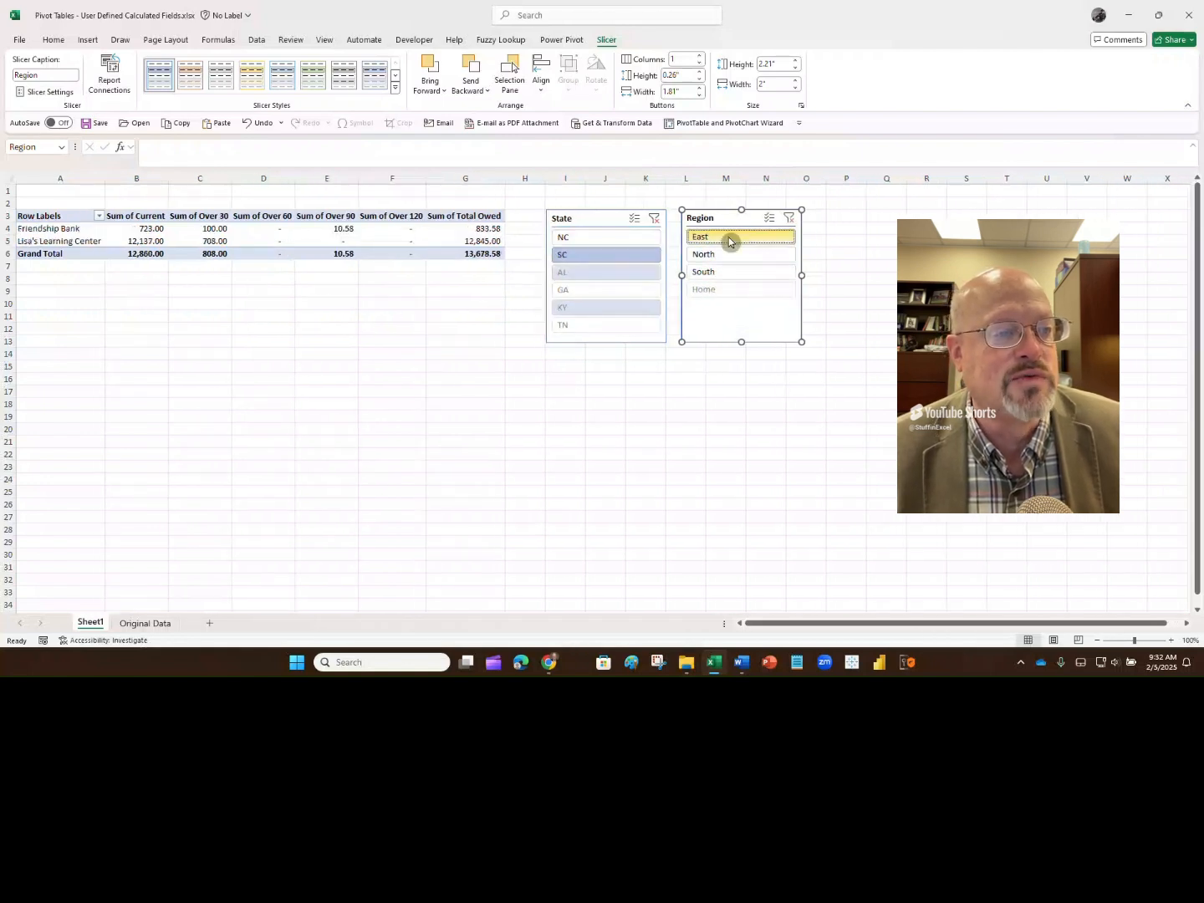